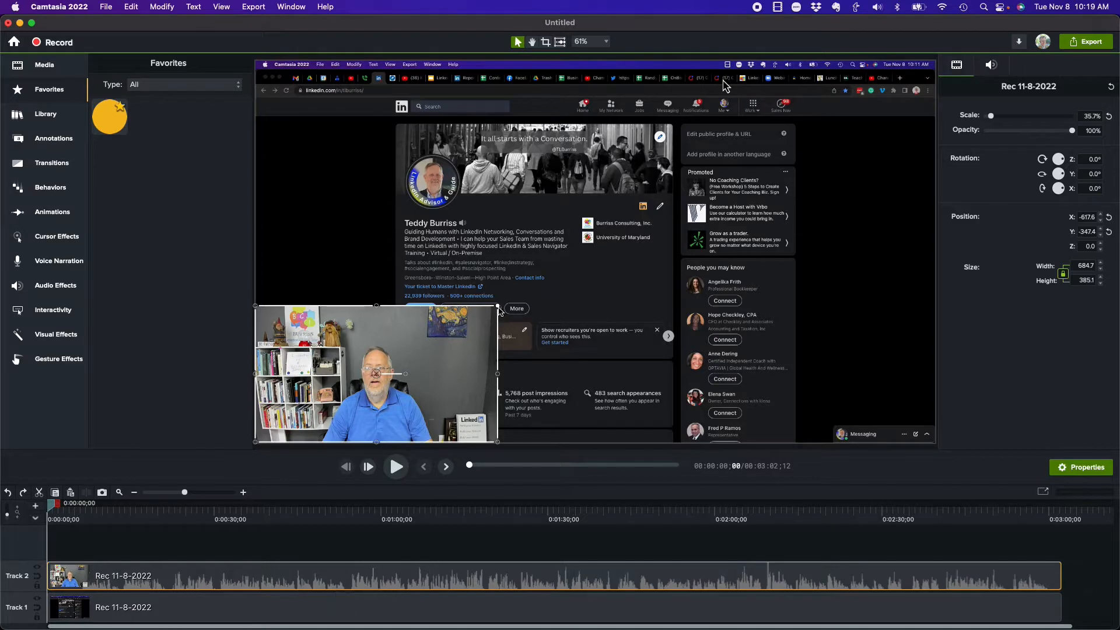
Step: Enlarge the webcam clip to a scale of 37.8% and separate its video and audio
left_click_drag(497, 305, 514, 320)
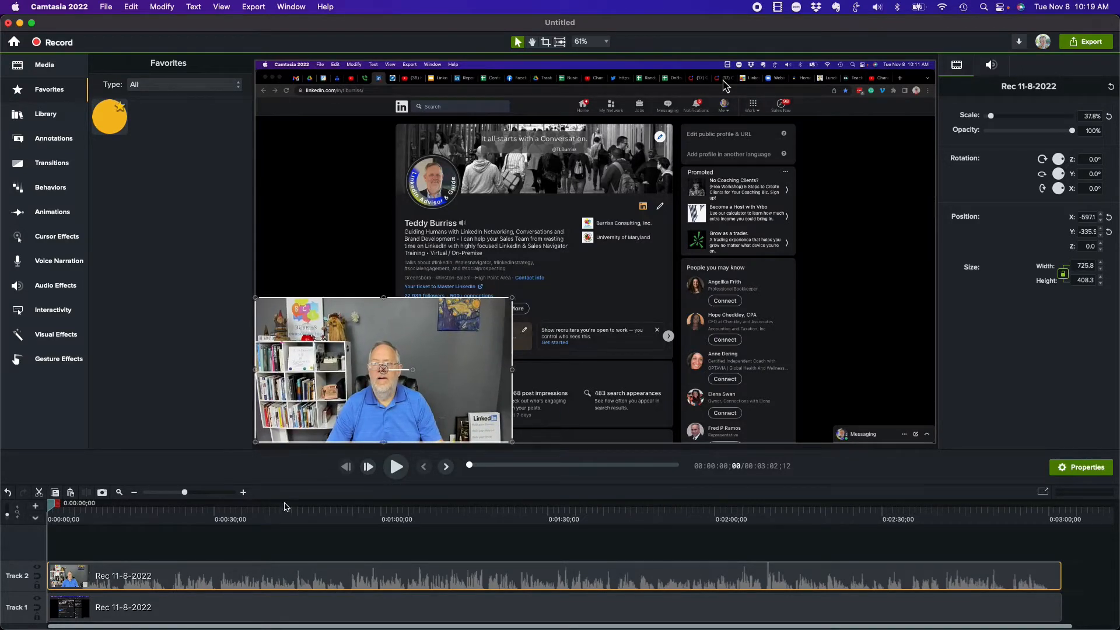
right_click(203, 580)
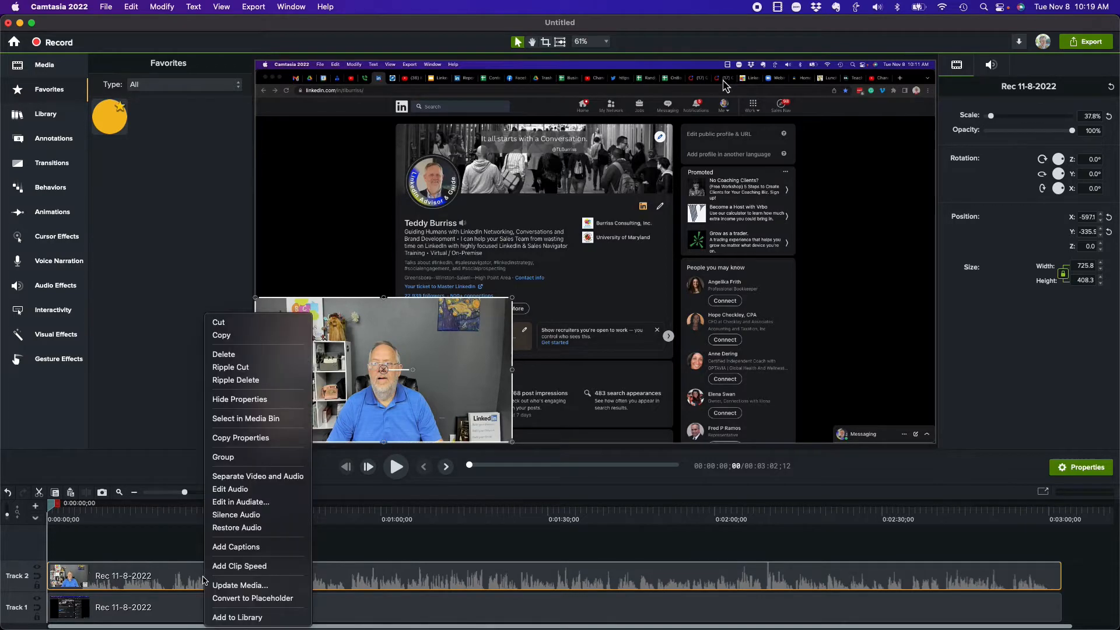
left_click(257, 476)
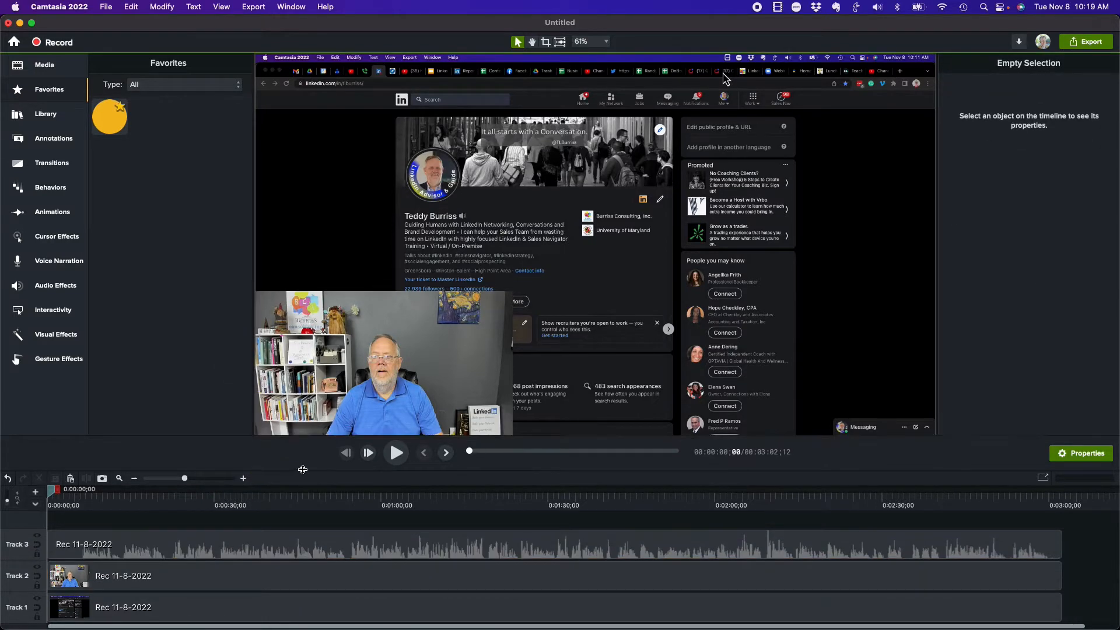
Step: Rearrange the timeline so the separated audio sits on Track 2 and the webcam video on Track 3
left_click_drag(302, 469, 323, 421)
left_click(131, 581)
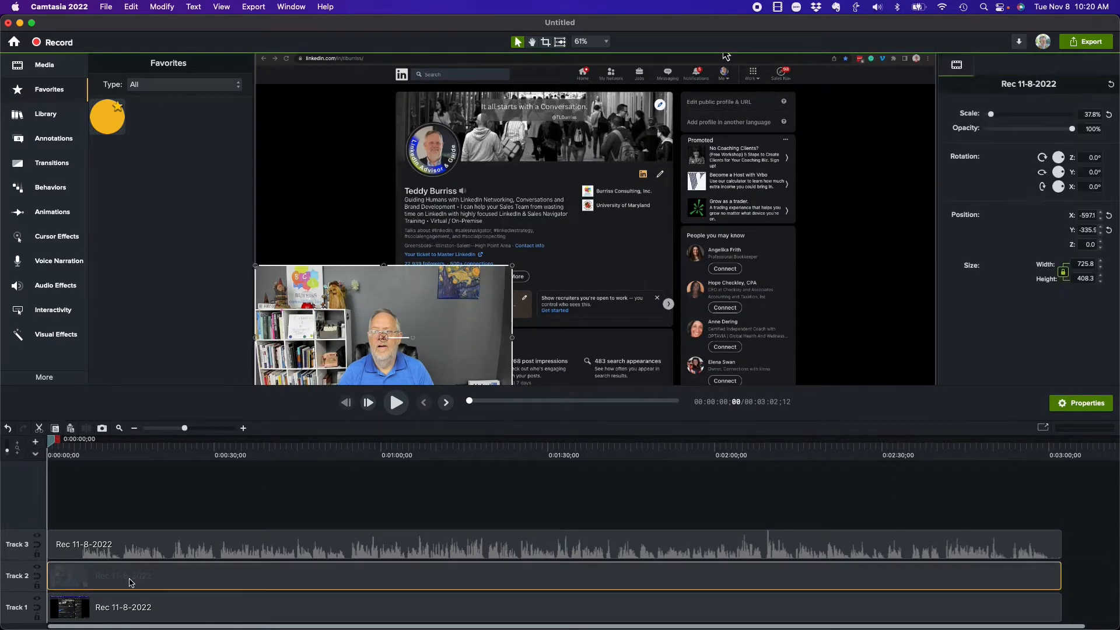
left_click_drag(131, 581, 133, 525)
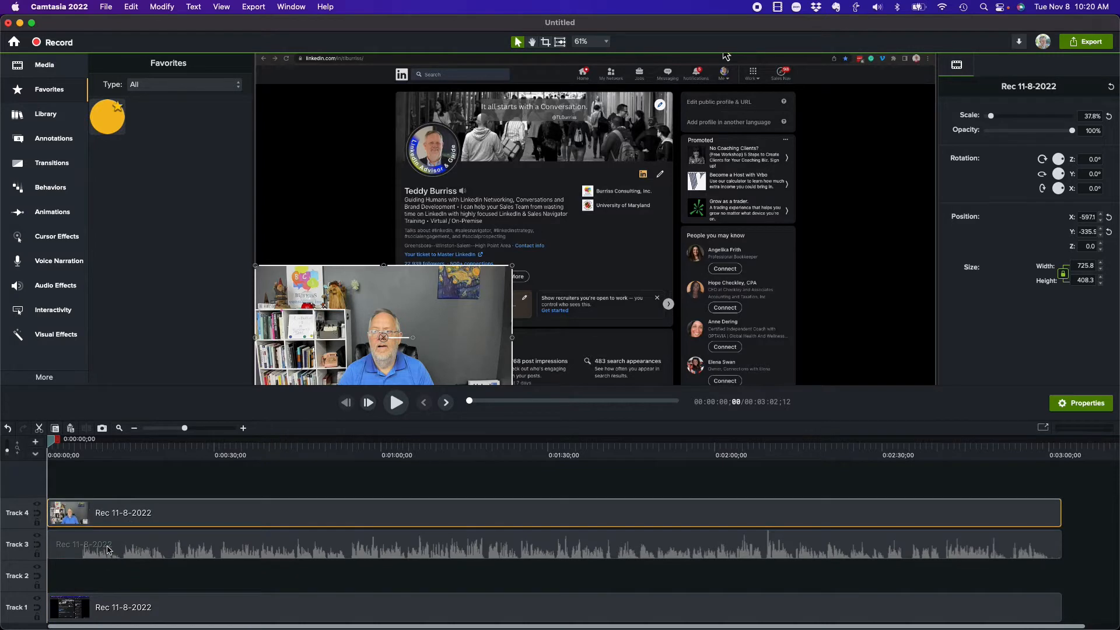
left_click(108, 549)
left_click_drag(107, 549, 107, 582)
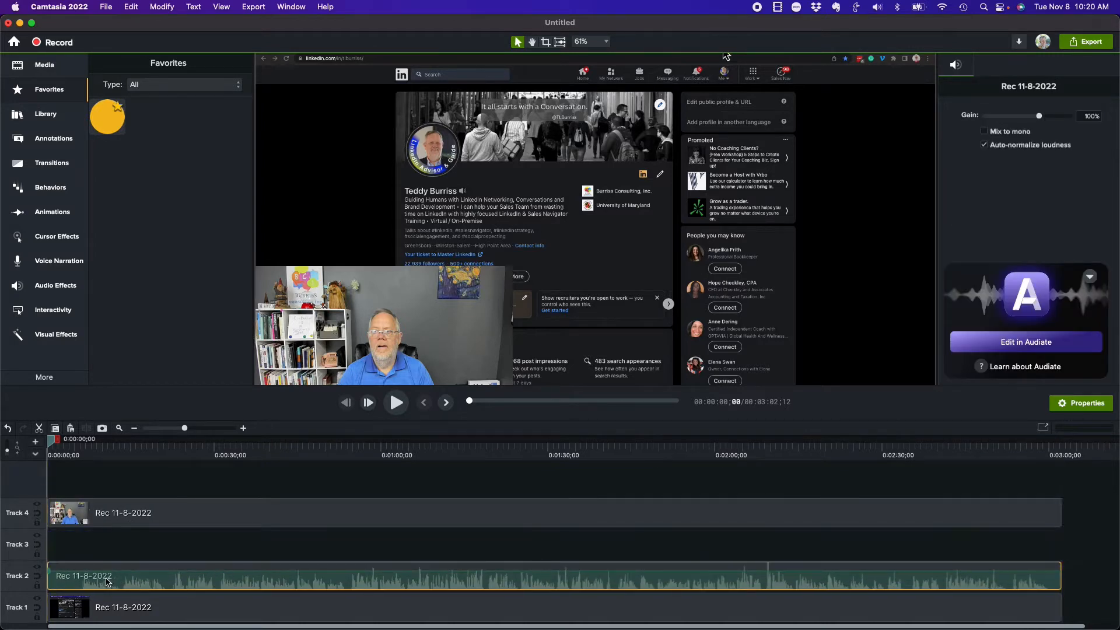
left_click_drag(130, 524, 129, 549)
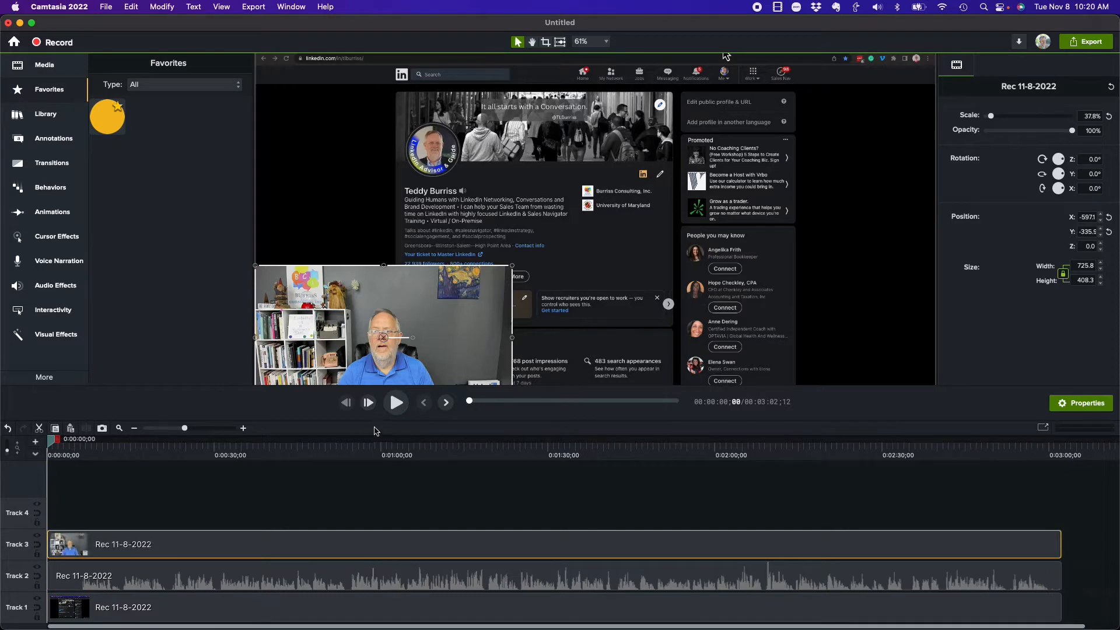
left_click_drag(374, 421, 374, 482)
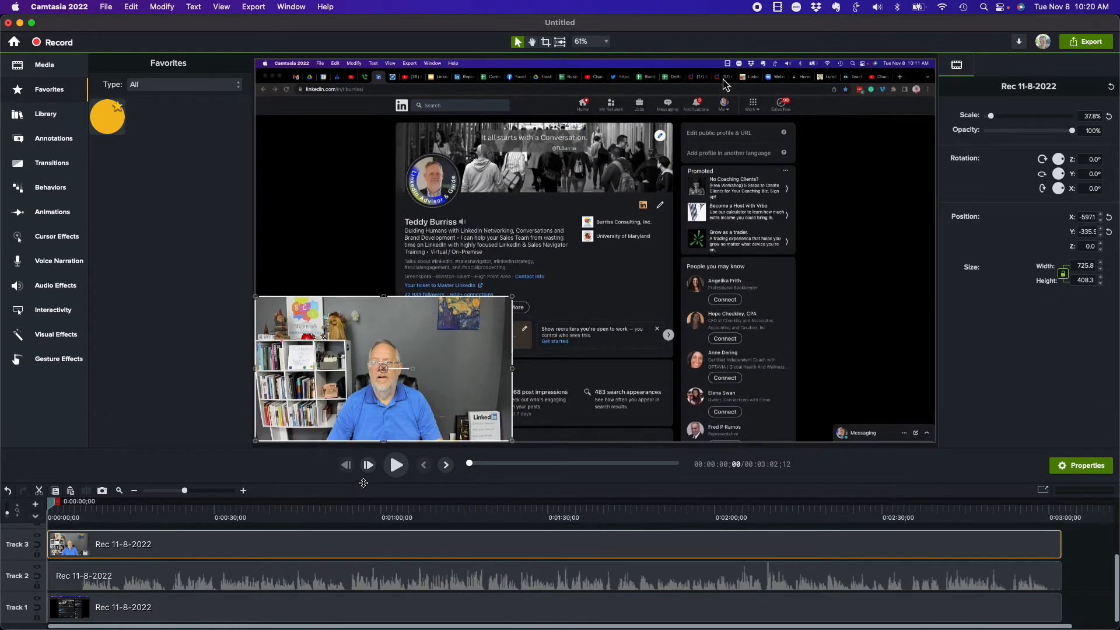
Step: Add the yellow circle from the Bold shapes over the webcam clip and enlarge it to about 289 by 305
left_click(594, 45)
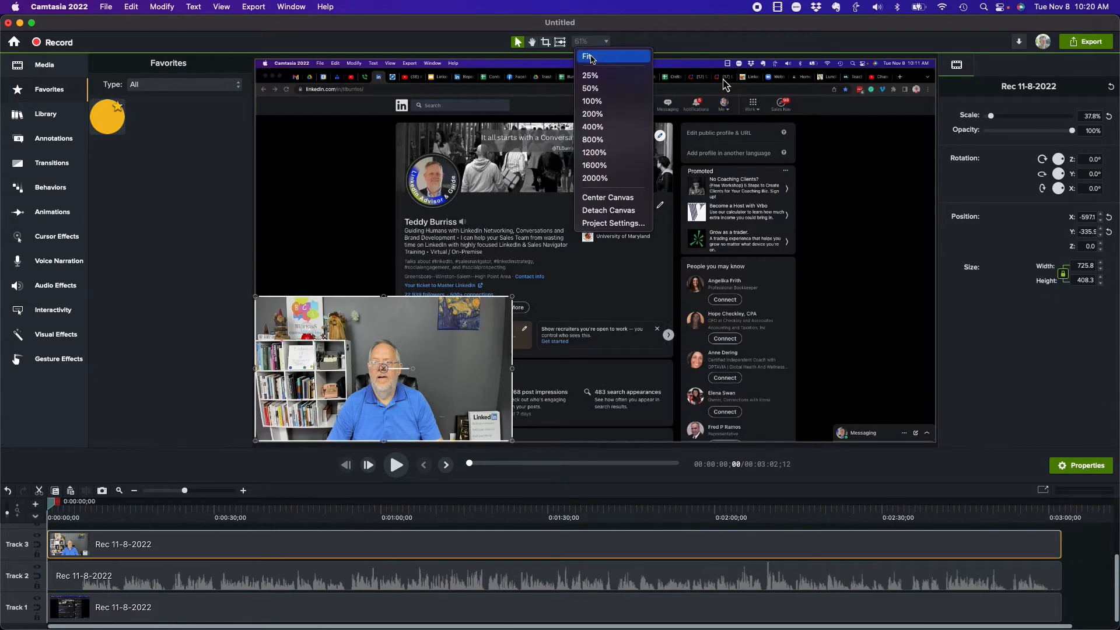
left_click(594, 55)
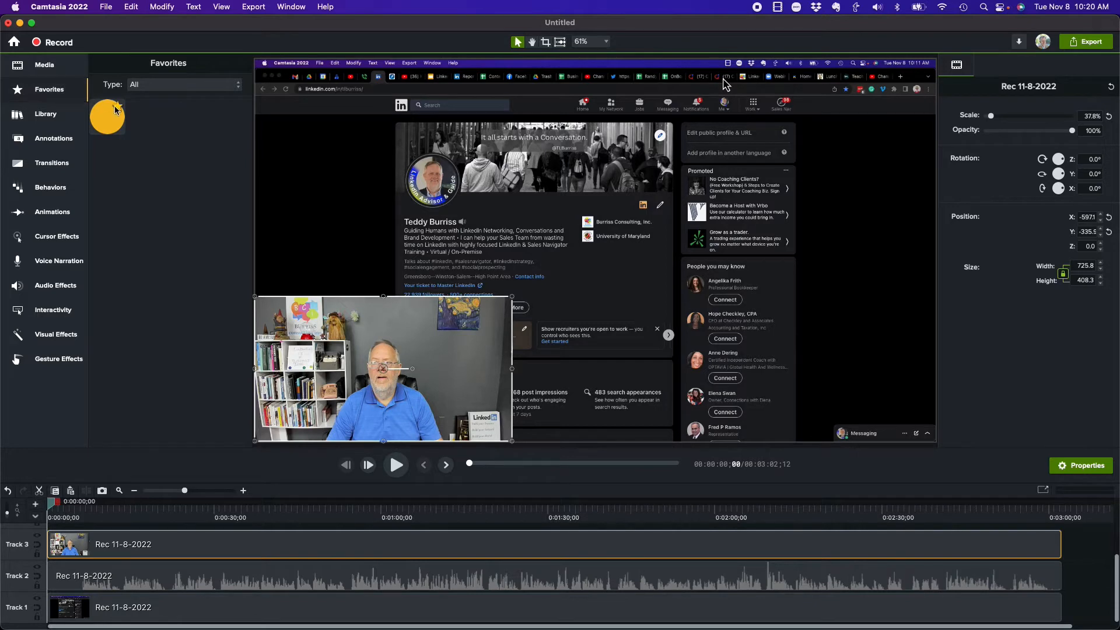
left_click(53, 147)
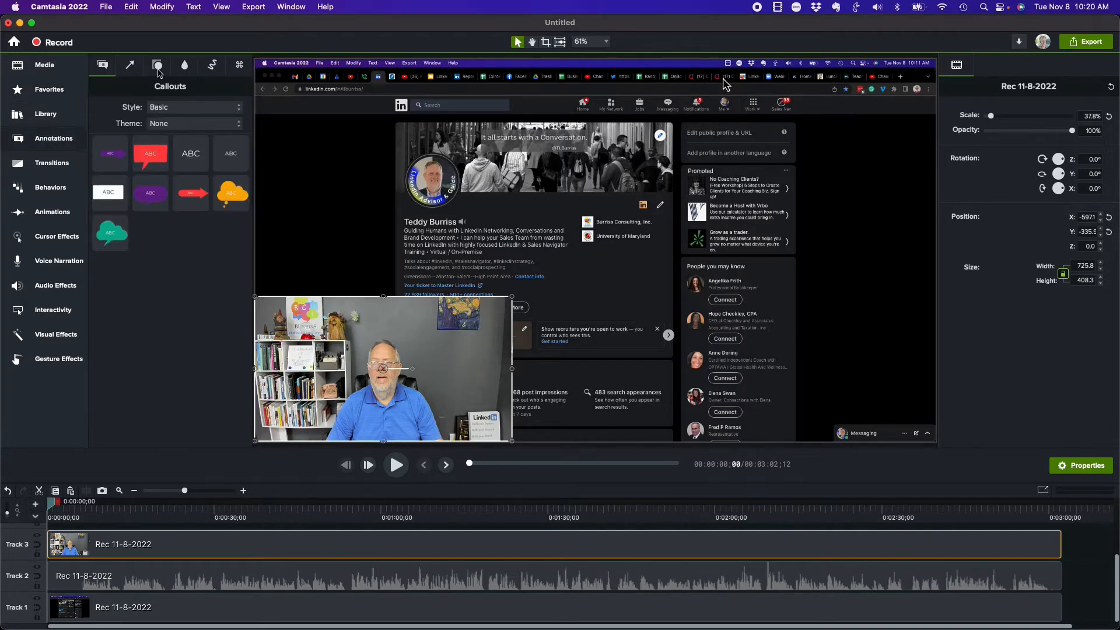
left_click(156, 67)
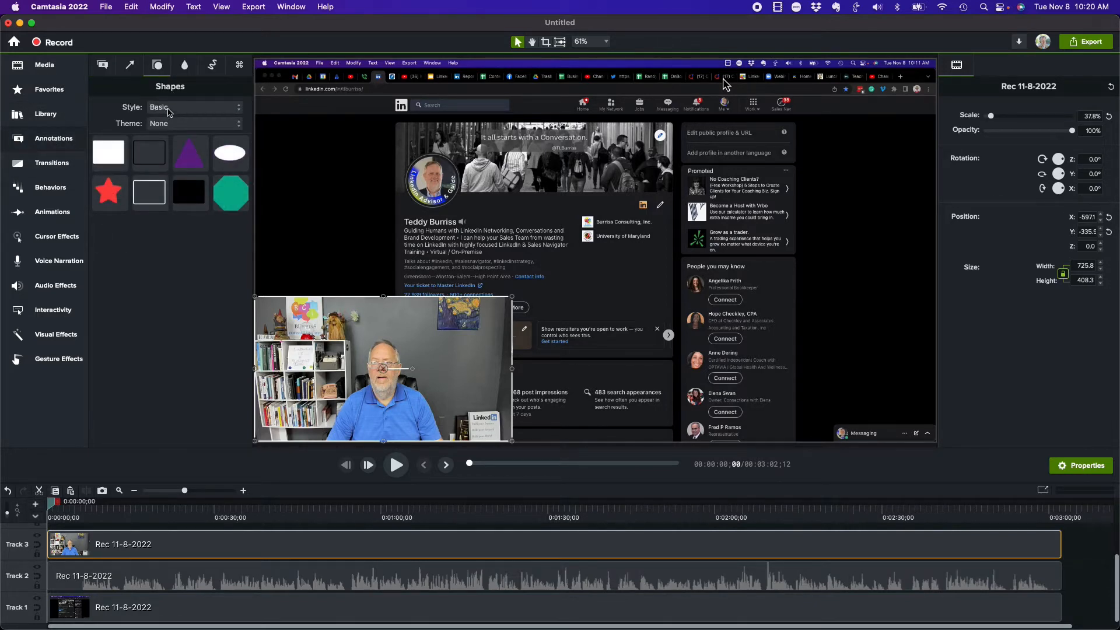
left_click(169, 110)
left_click(161, 122)
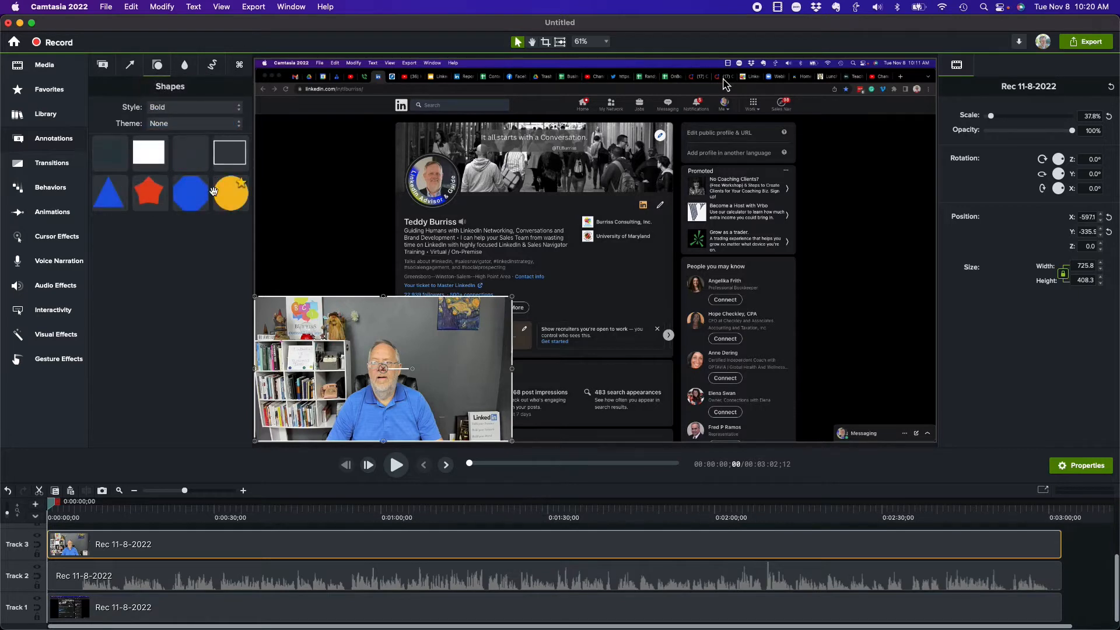
left_click_drag(230, 193, 398, 390)
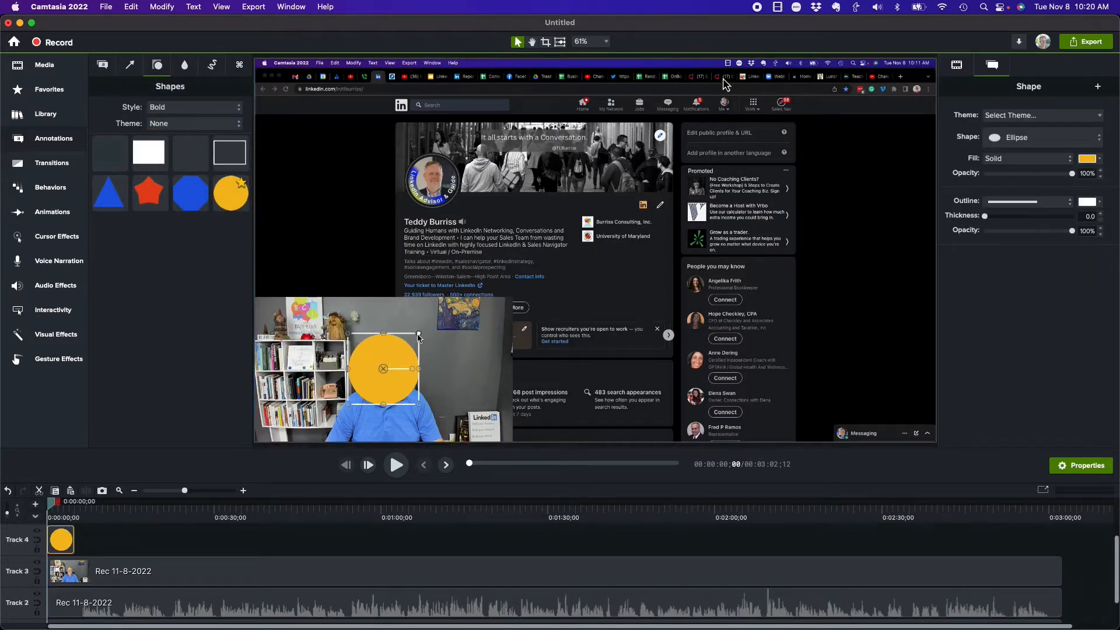
left_click_drag(418, 336, 450, 310)
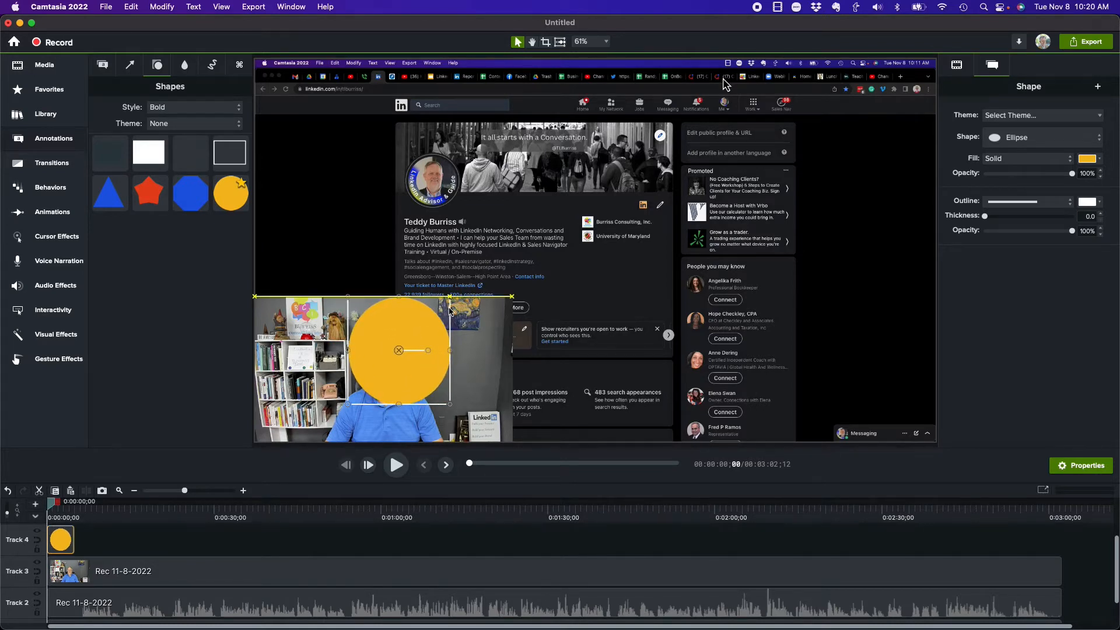
left_click_drag(449, 310, 449, 309)
Step: Set the yellow circle's width to 305 to match its height and lock its proportions
left_click(957, 66)
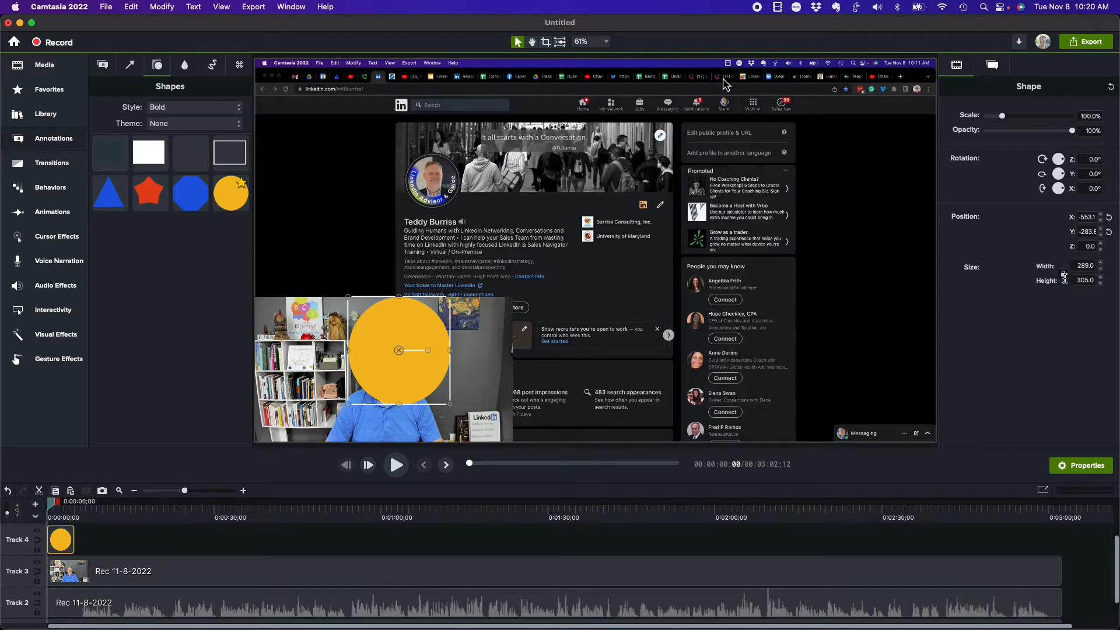
left_click(1097, 266)
type("304")
key("Tab")
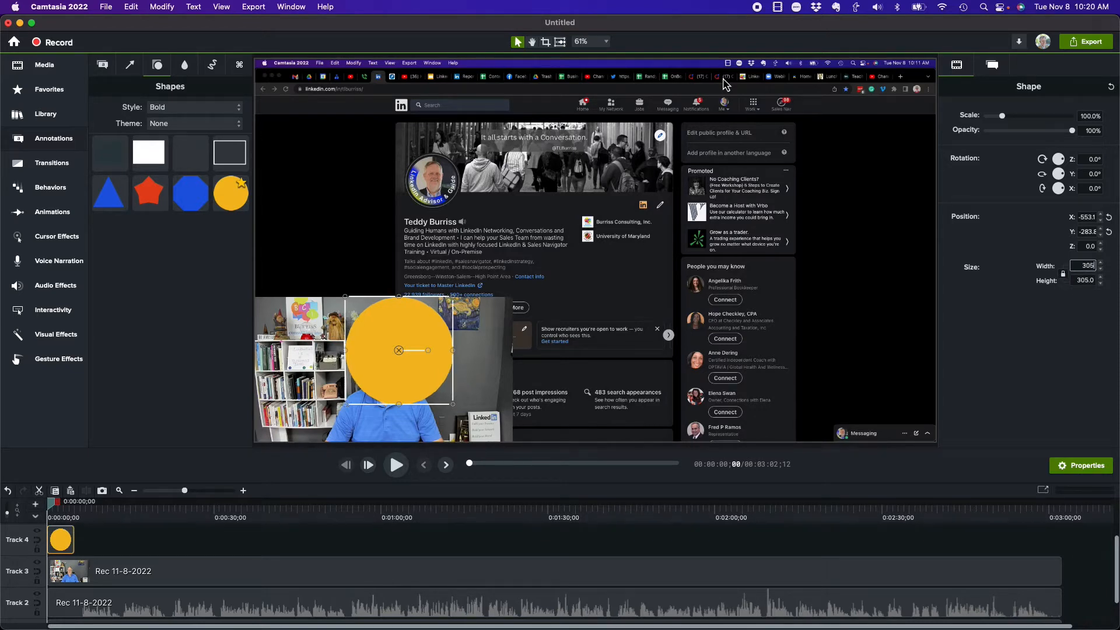
left_click(1078, 266)
key("Tab")
left_click(1063, 274)
Step: Centre the circle on the webcam clip, lowering its fill opacity to 47% to frame the face, and restore the opacity to 100%
left_click_drag(386, 369, 378, 368)
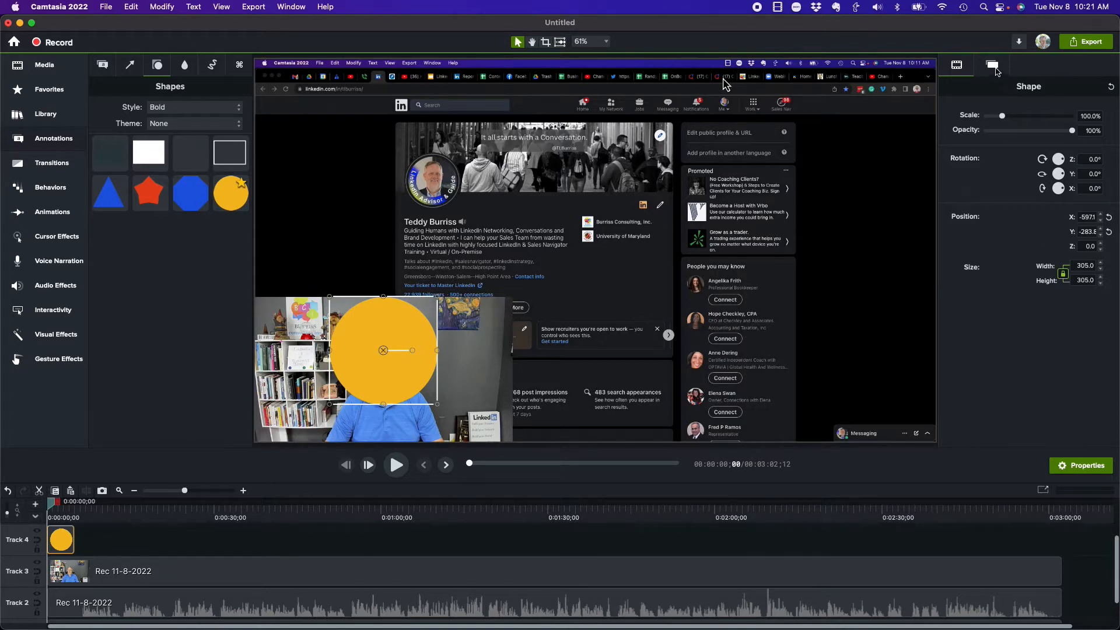
left_click(994, 68)
left_click_drag(1072, 174, 1026, 175)
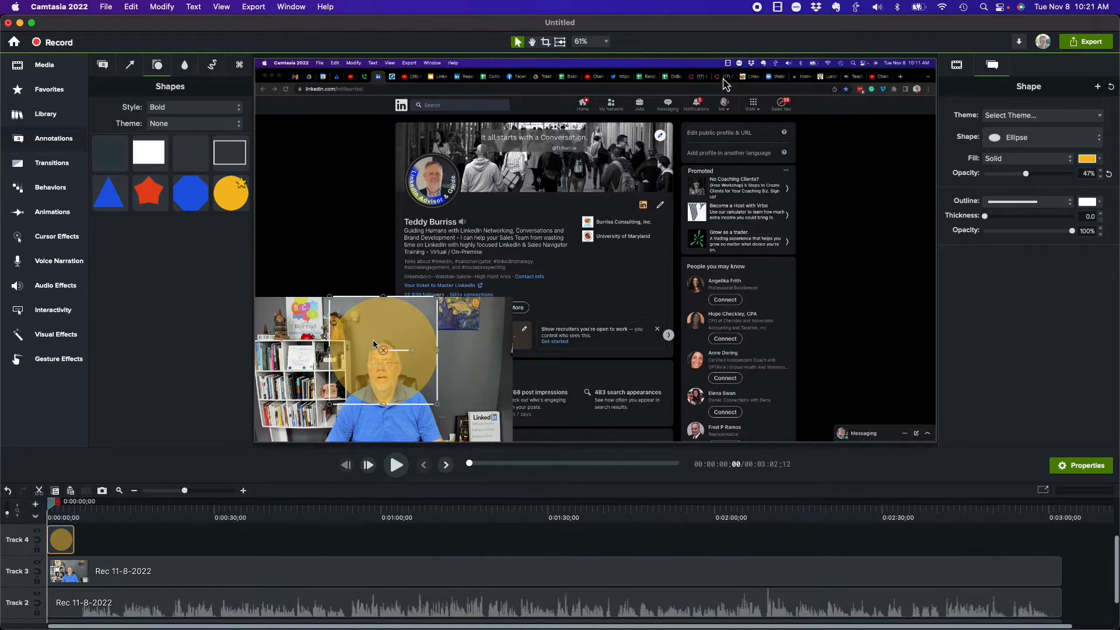
left_click_drag(378, 361, 378, 376)
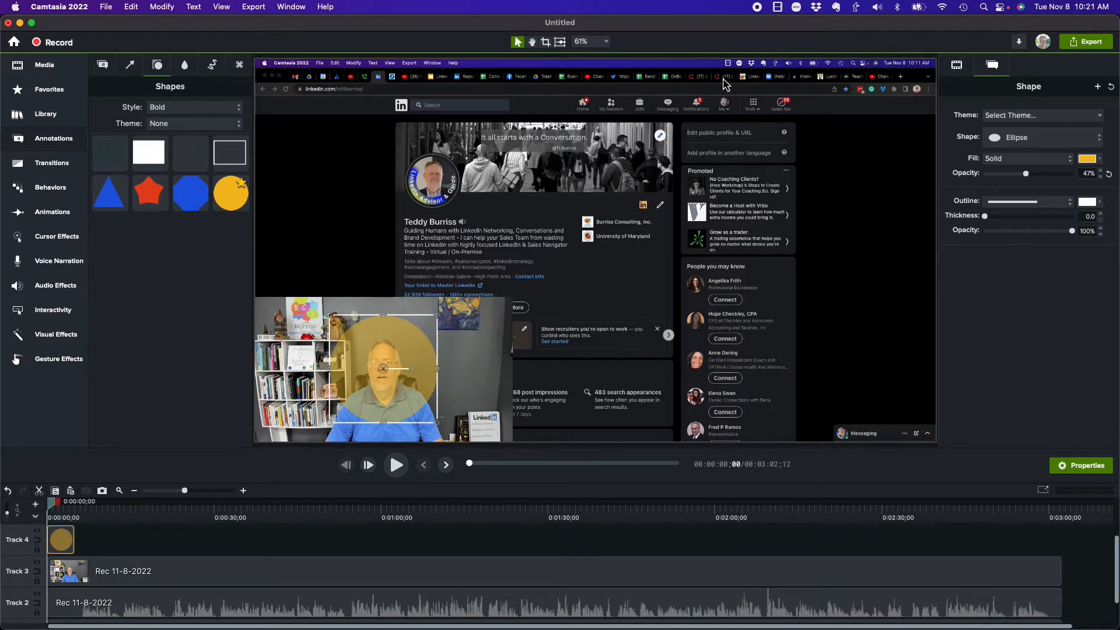
left_click_drag(1026, 174, 1073, 174)
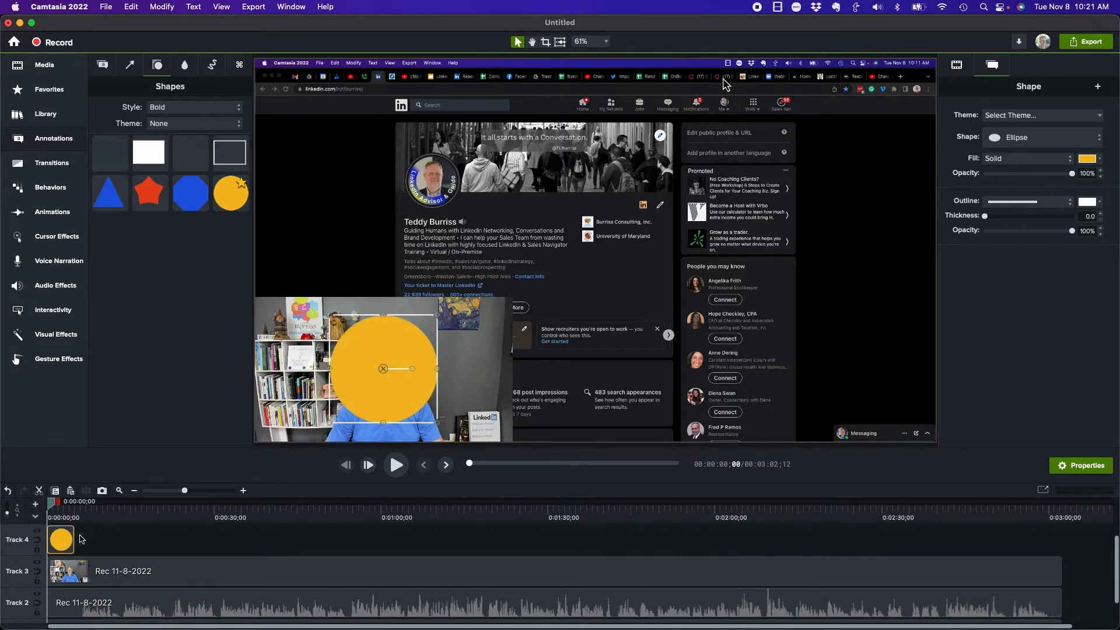
Step: Extend the circle on Track 4 to the end of the webcam clip and duplicate it onto Track 5
left_click_drag(71, 536, 1061, 538)
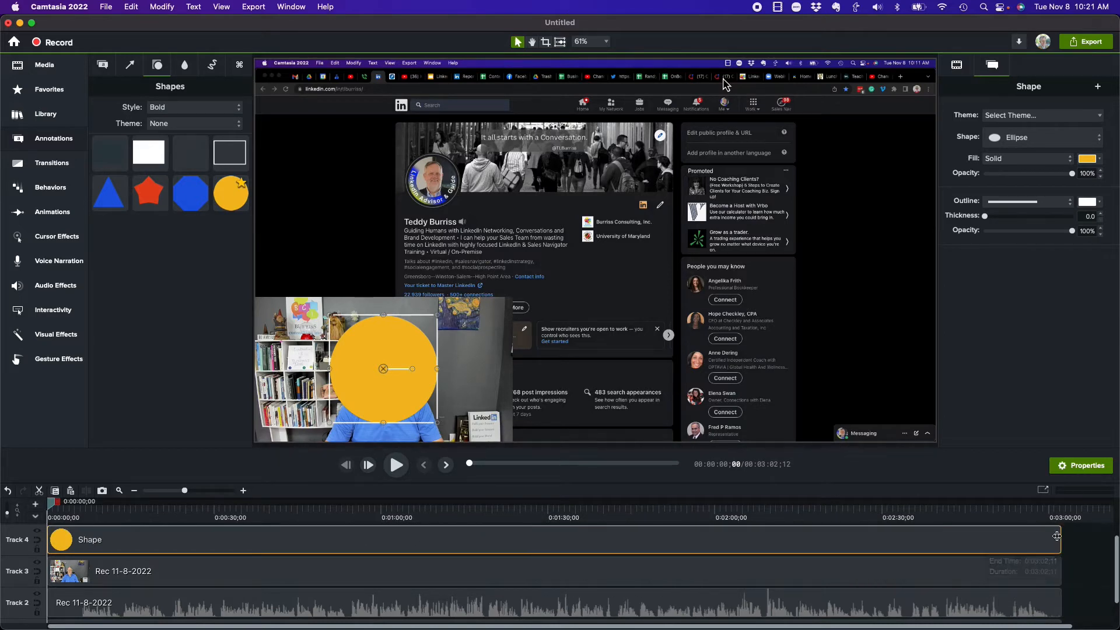
scroll(774, 558, "up", 1)
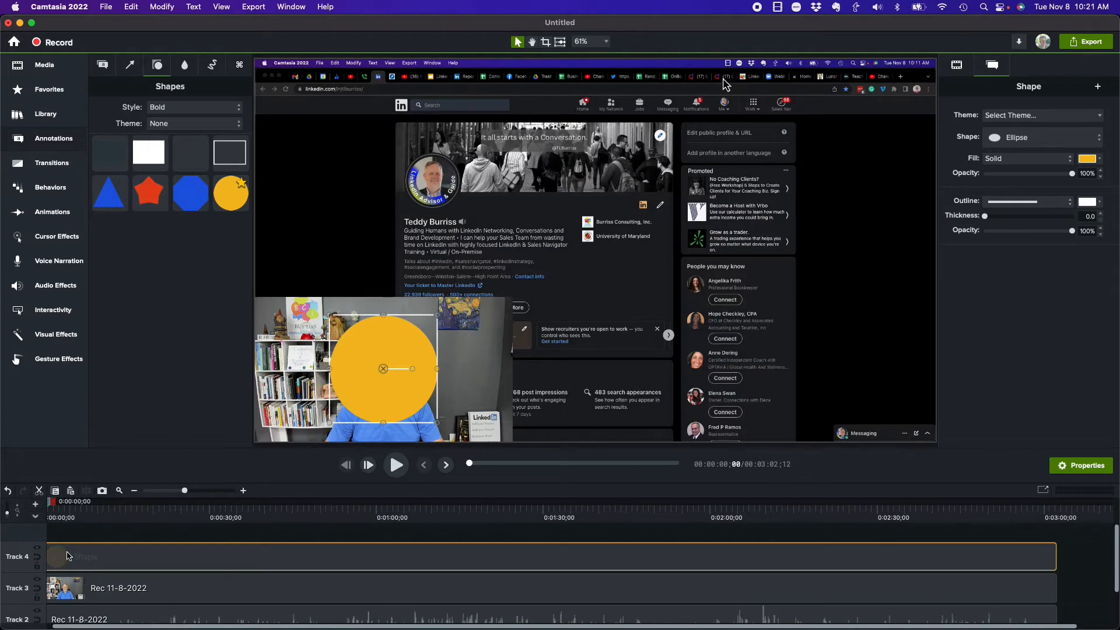
key("super+v")
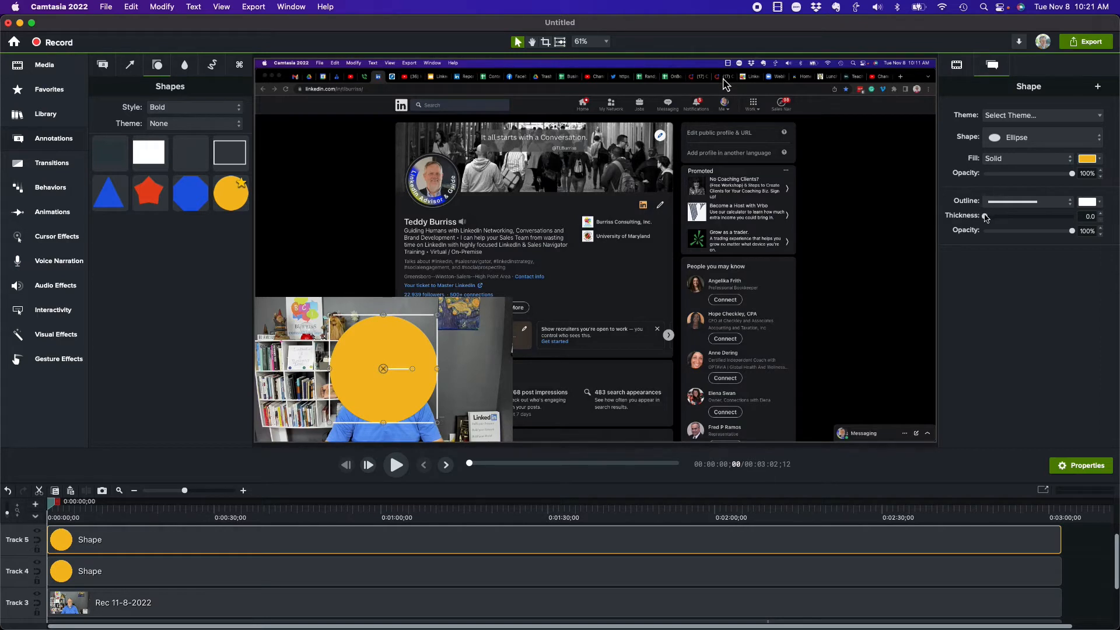
Step: Give the Track 5 circle a 9.3 thick outline in the blue sampled from the octagon shape, testing 0% fill opacity before restoring 100%
left_click_drag(985, 218, 994, 219)
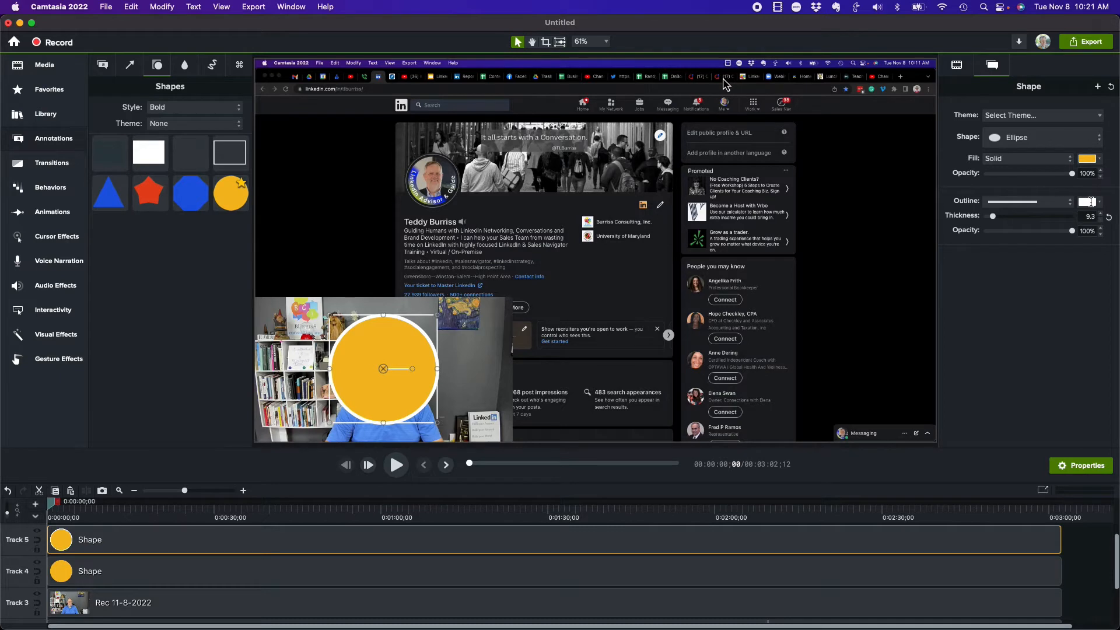
left_click(1091, 202)
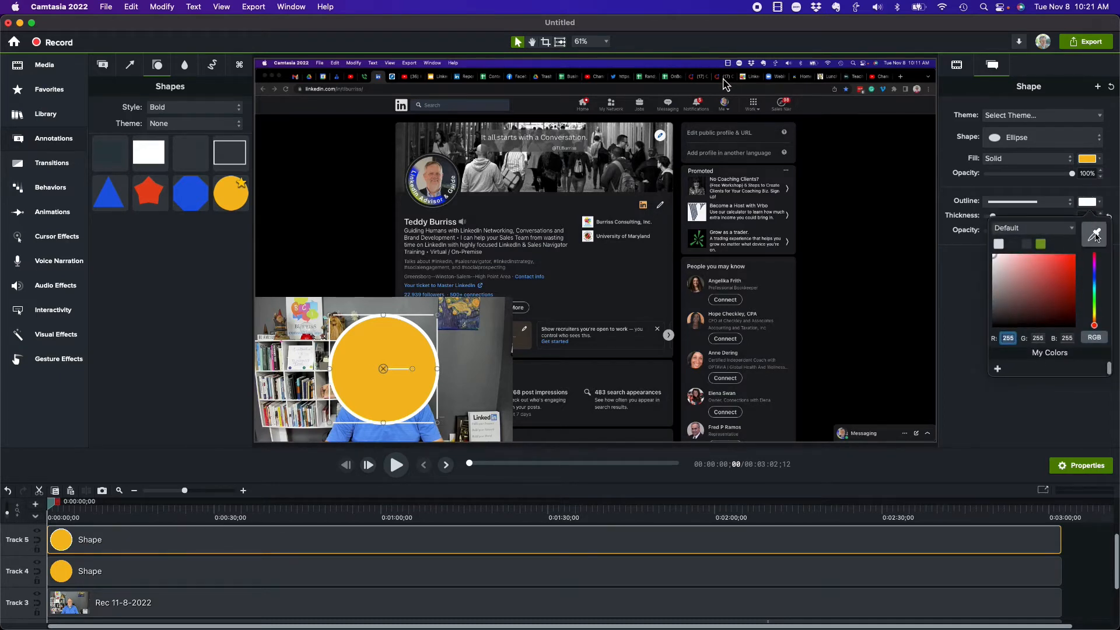
left_click(1094, 235)
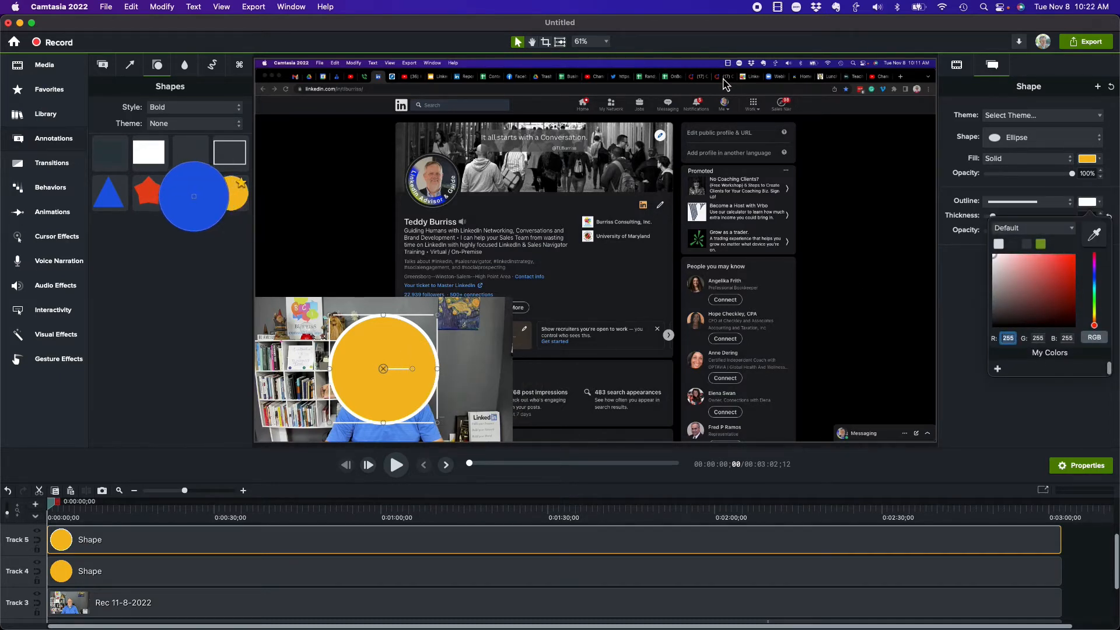
left_click(194, 196)
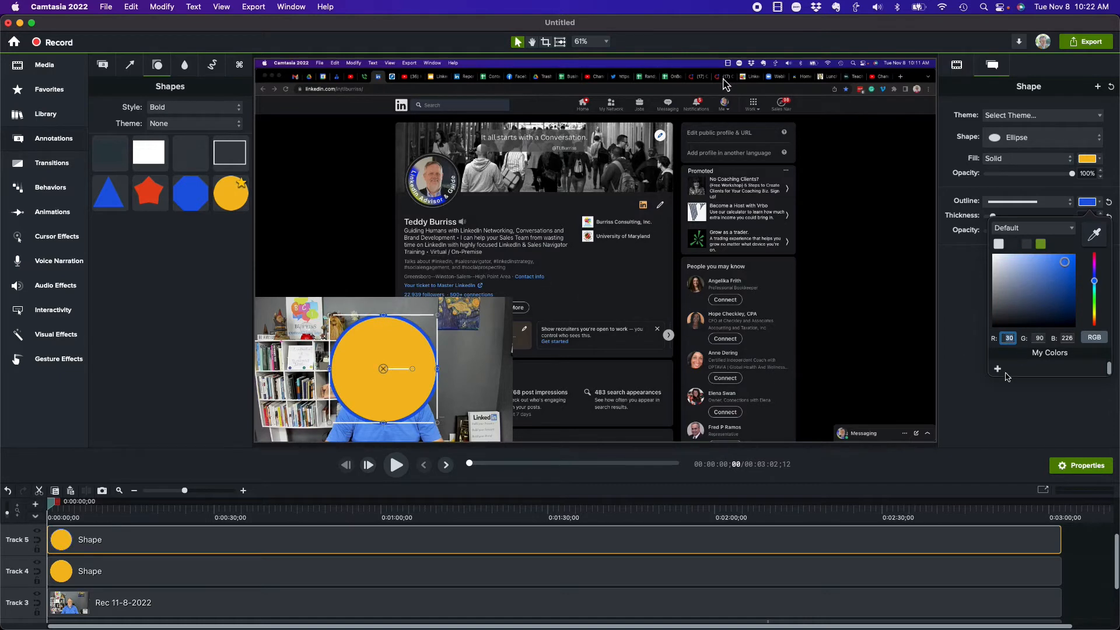
left_click(985, 174)
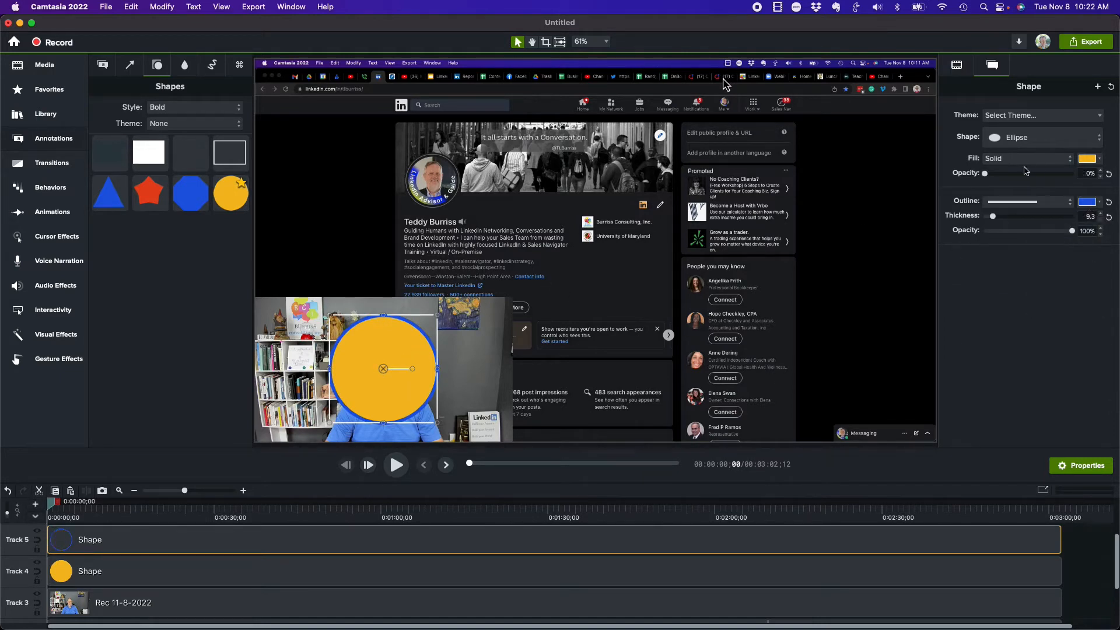
left_click_drag(984, 174, 1074, 175)
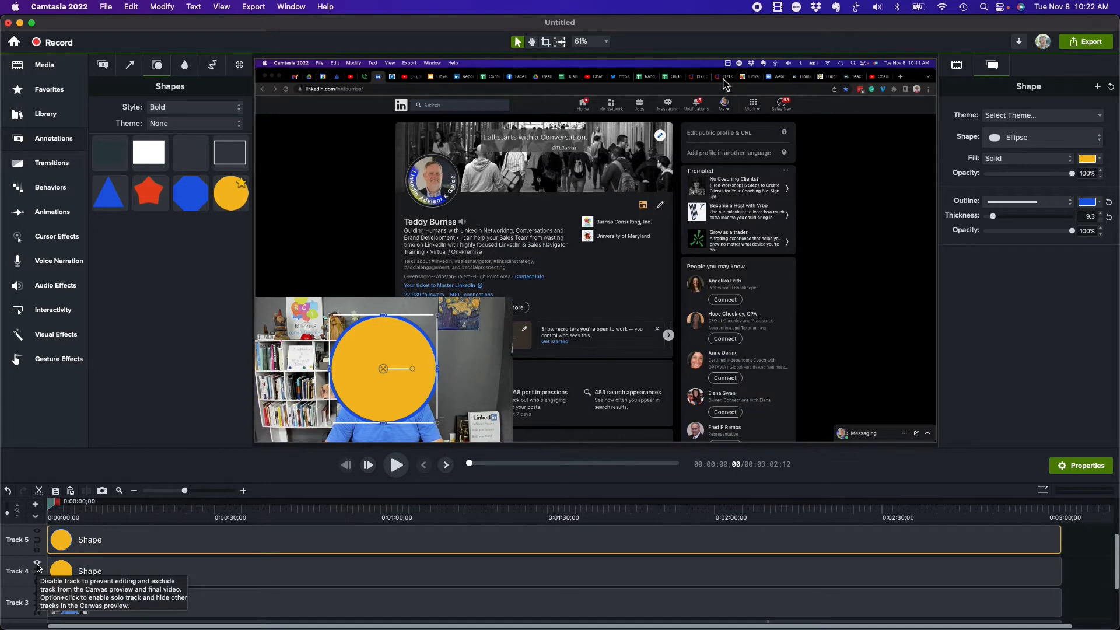
Step: Set Track 4's matte mode to Alpha and check the cutout with the Track 5 circle's fill opacity at 0%, restoring it to 100%
left_click(37, 571)
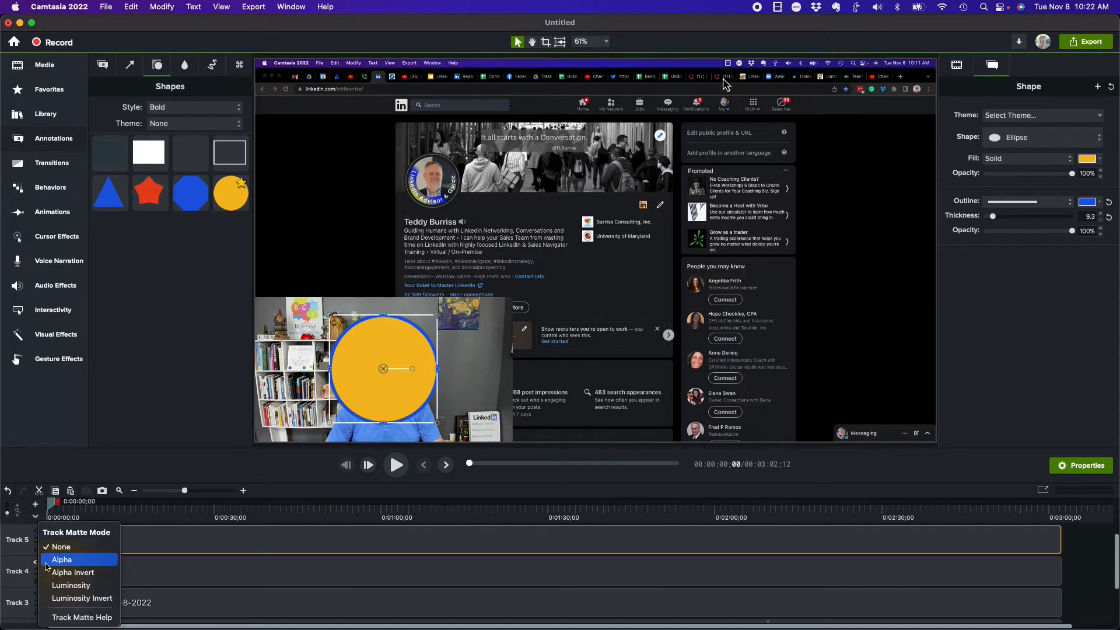
left_click(60, 560)
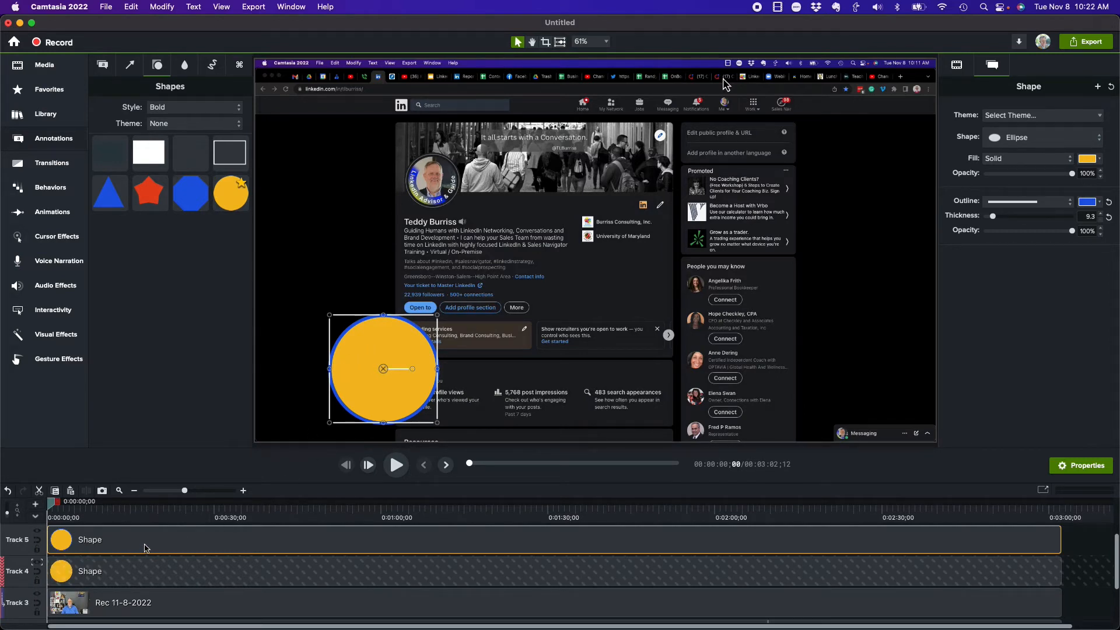
left_click_drag(1072, 174, 957, 178)
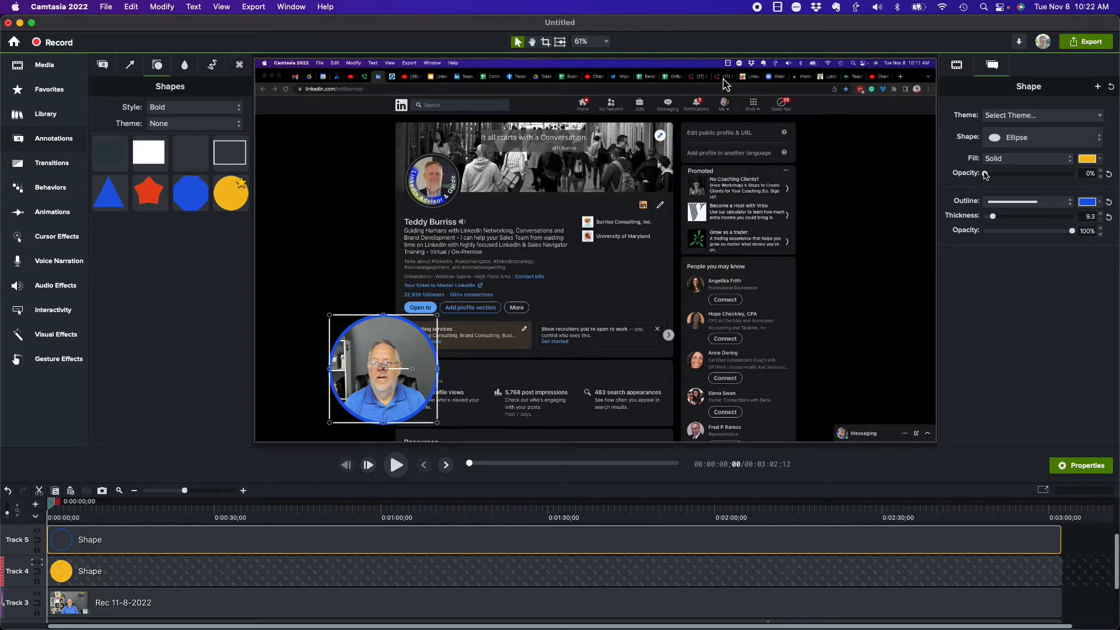
left_click_drag(985, 174, 1079, 175)
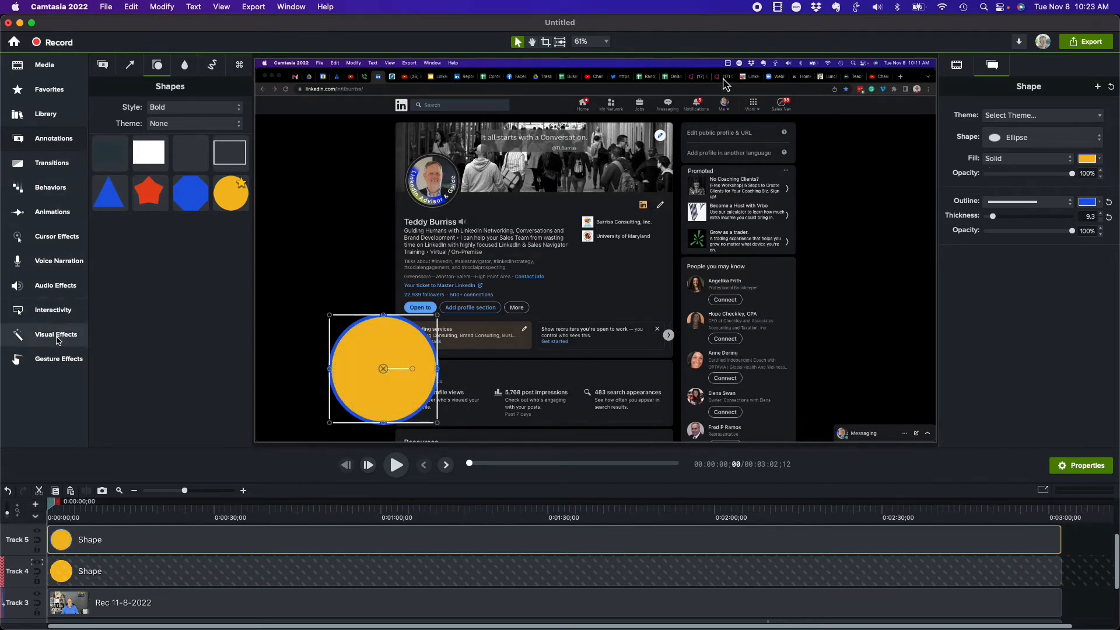
Step: Try Remove a Color on the Track 5 circle using its sampled yellow fill, then delete the effect
left_click(56, 339)
scroll(140, 312, "down", 6)
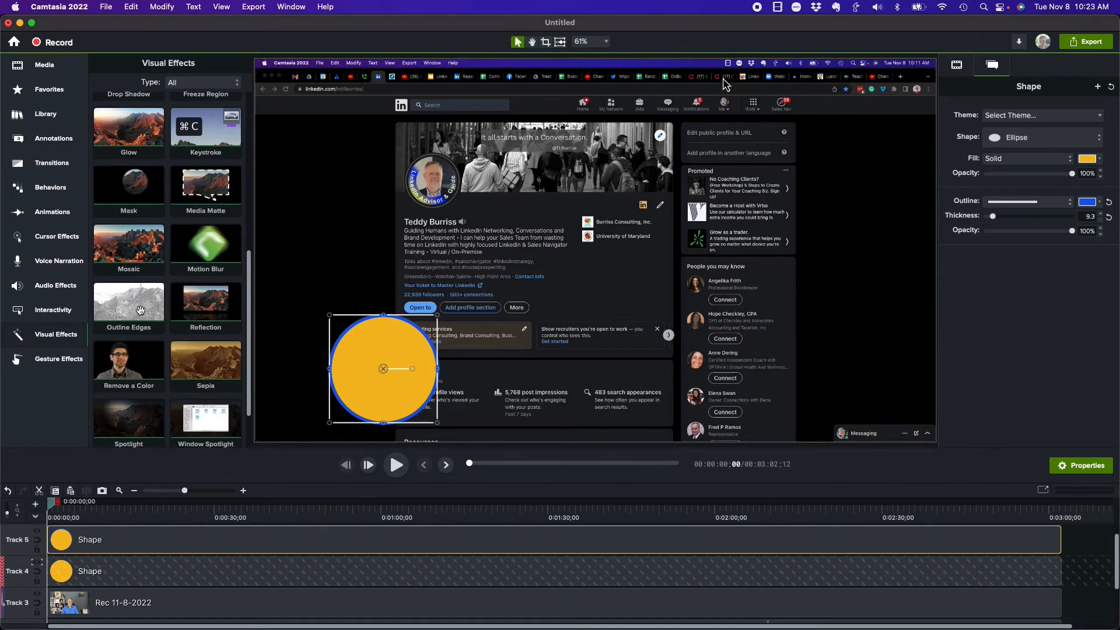
left_click_drag(129, 359, 372, 366)
left_click(1090, 338)
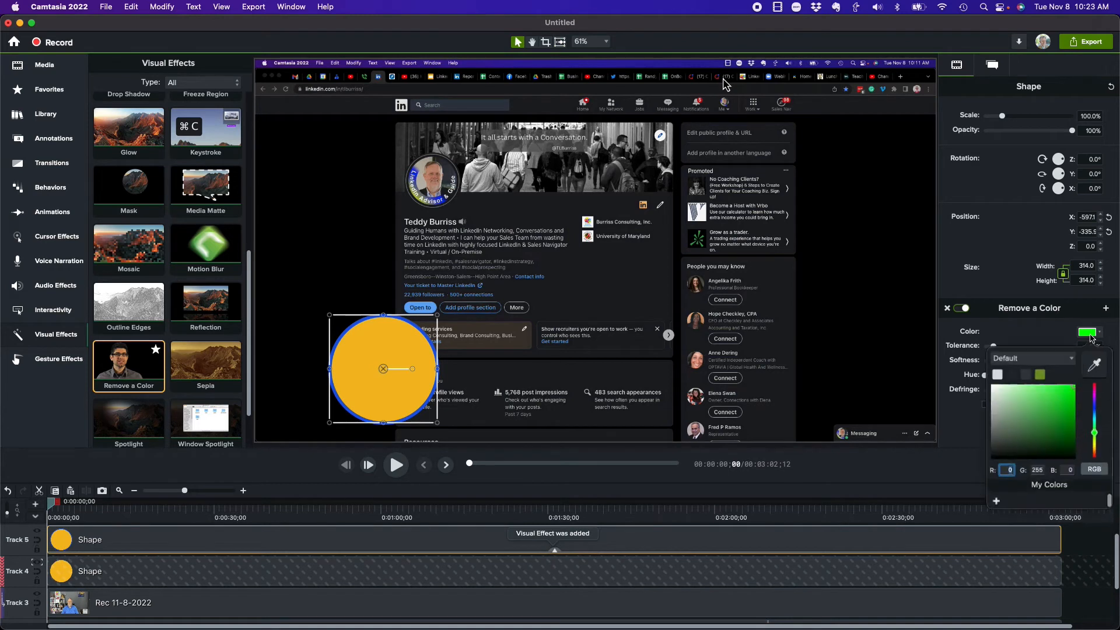
left_click(1093, 364)
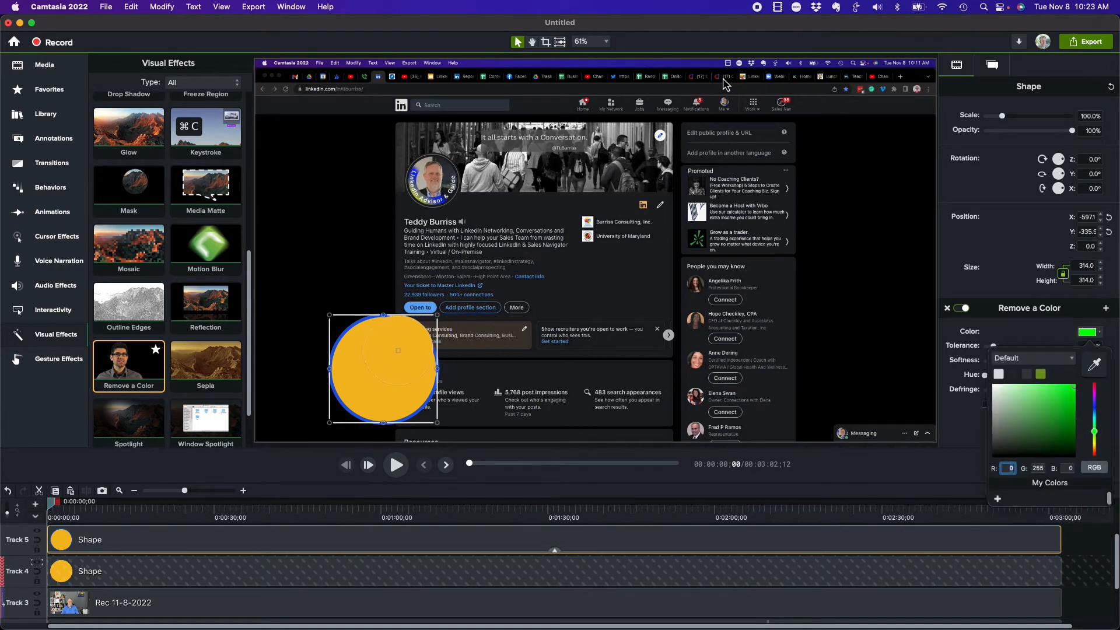
left_click(403, 347)
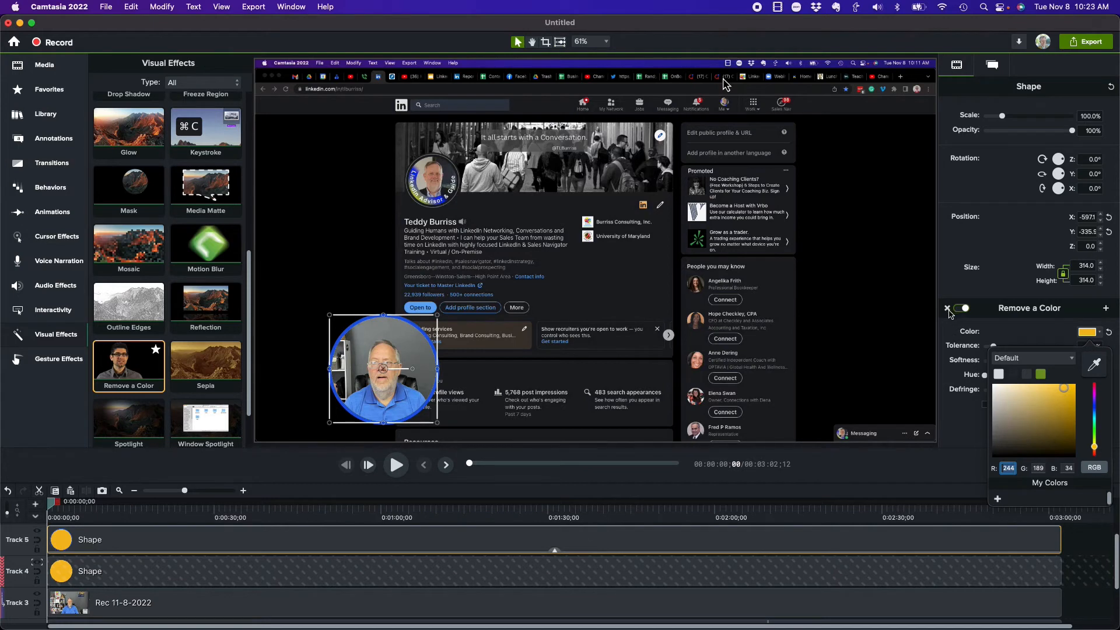
left_click(948, 310)
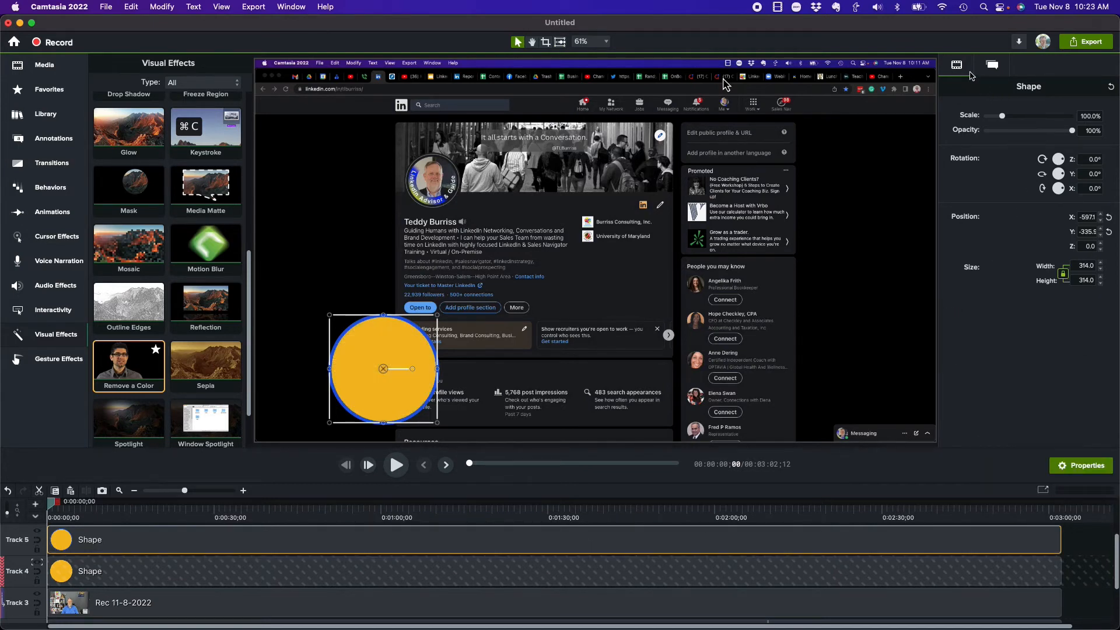
Step: Set the Track 5 circle's fill opacity to 0%, keeping only its blue outline over the webcam image
left_click(990, 66)
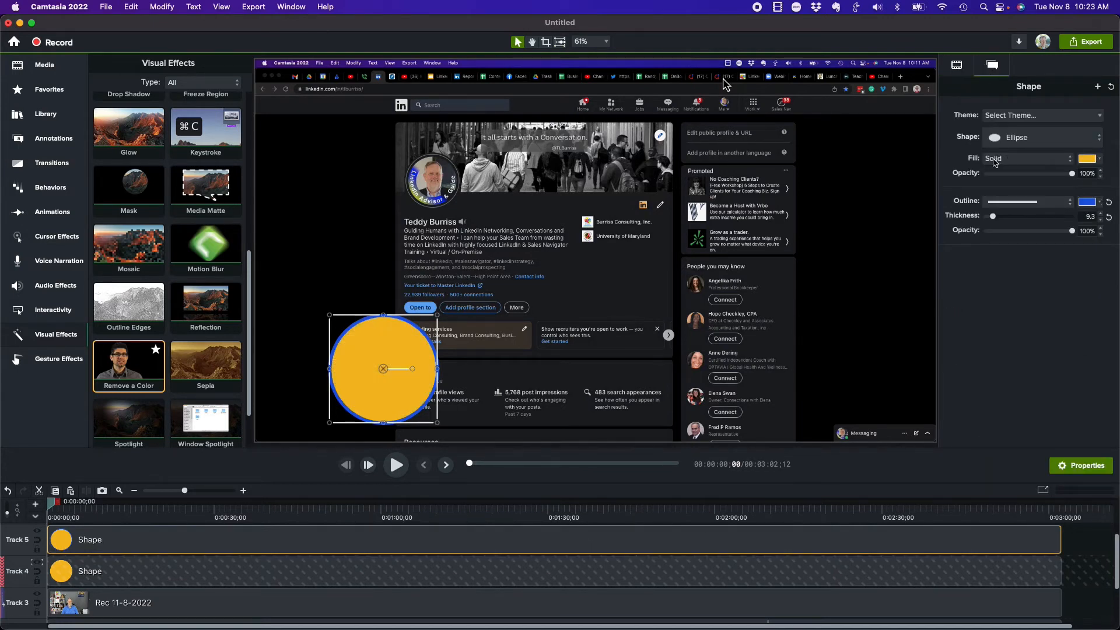
left_click_drag(1072, 173, 982, 173)
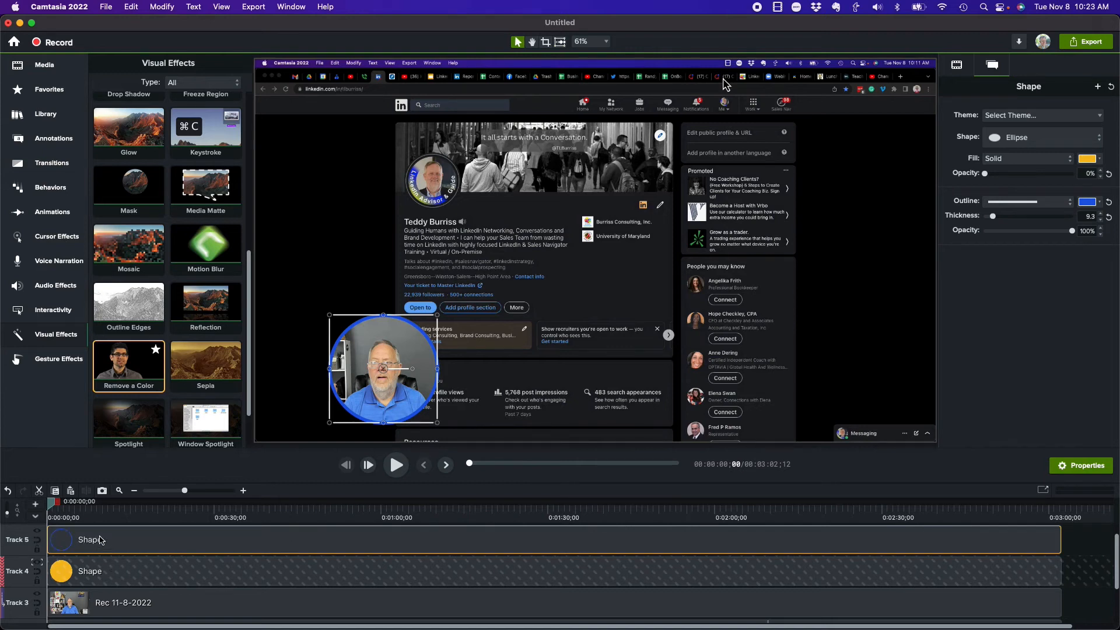
Step: Group both circles with the Track 3 webcam clip and set Track 4's matte mode to None
left_click(124, 573, "shift")
left_click(138, 611, "shift")
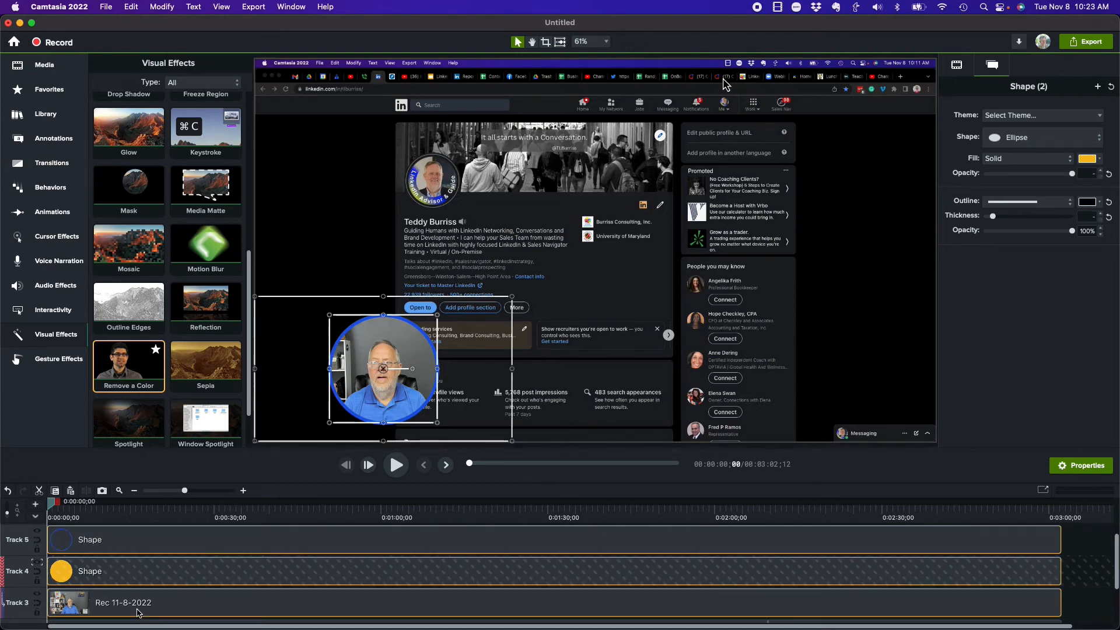
right_click(138, 612)
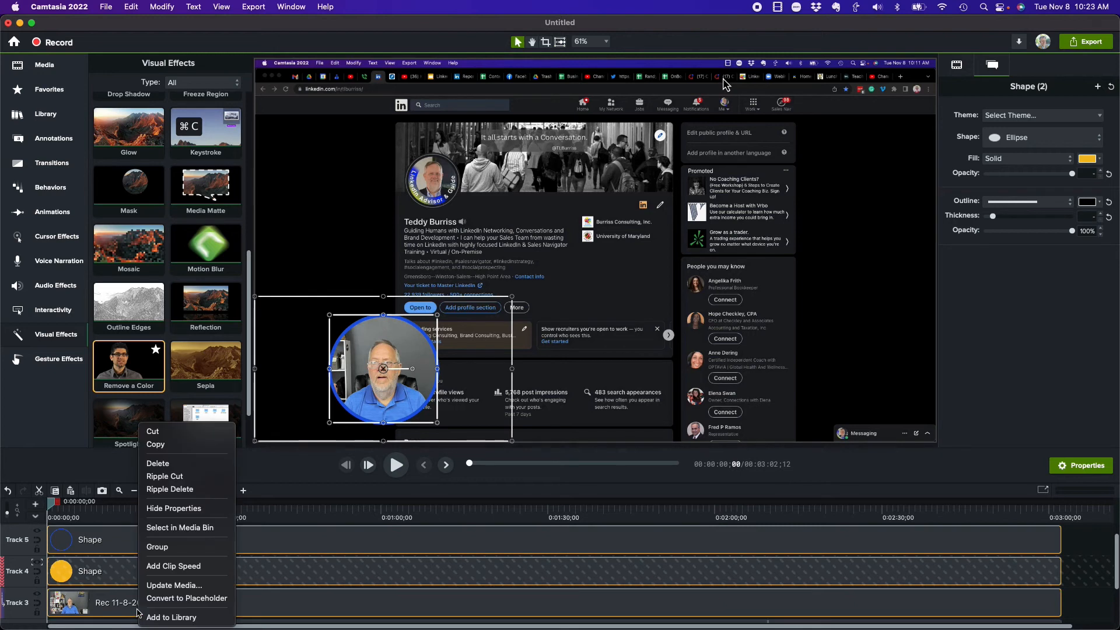
left_click(173, 553)
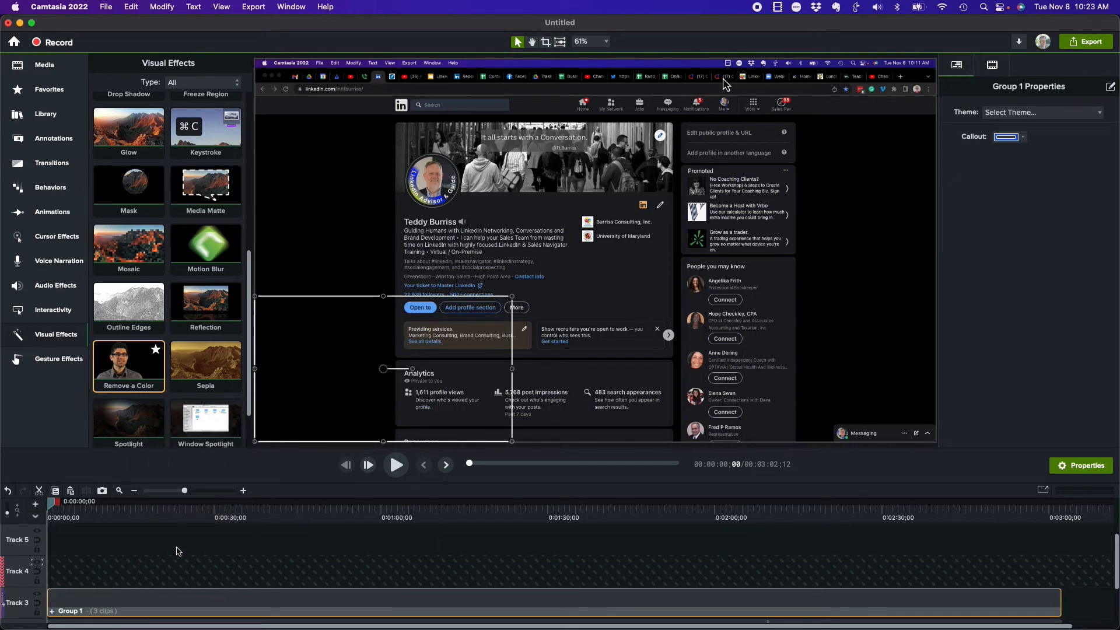
left_click(36, 564)
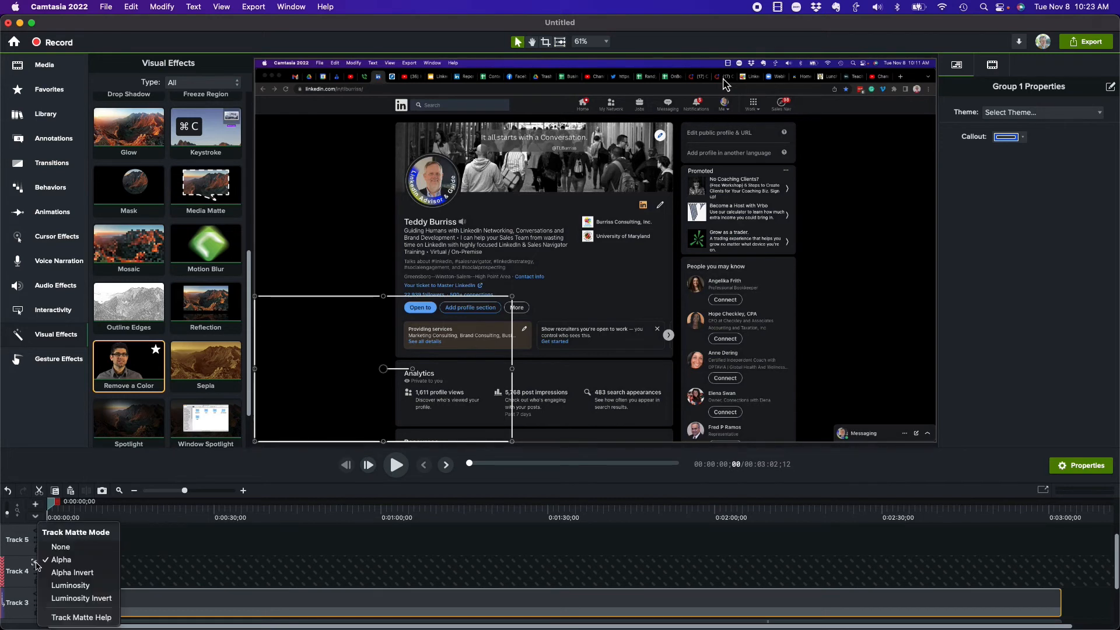
left_click(69, 552)
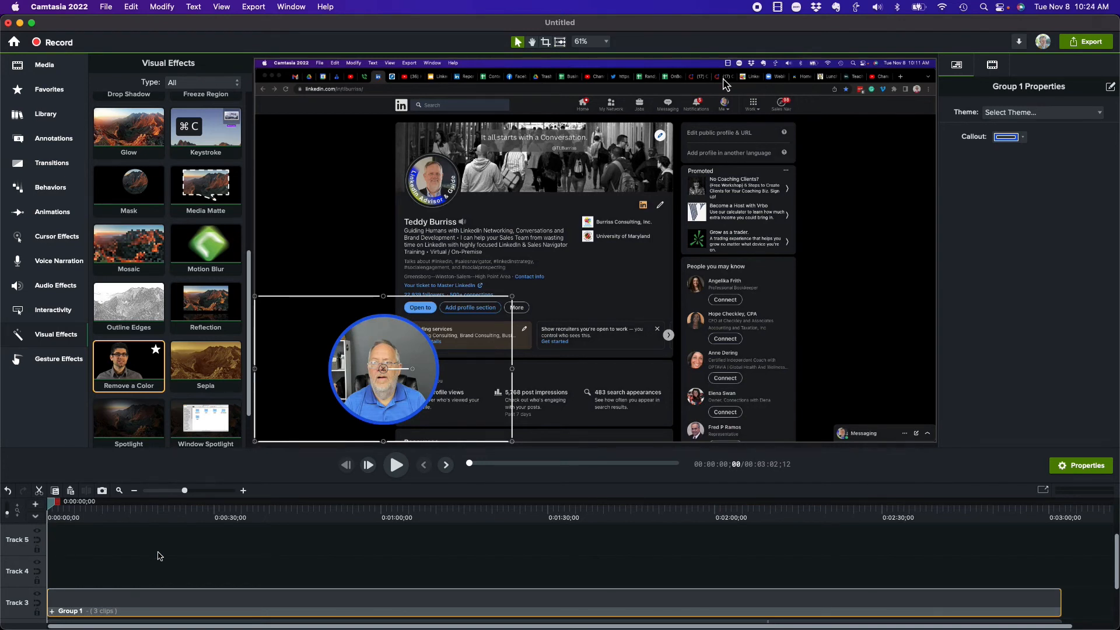
Step: Crop all four sides of the webcam group close to the blue circle outline
left_click(545, 43)
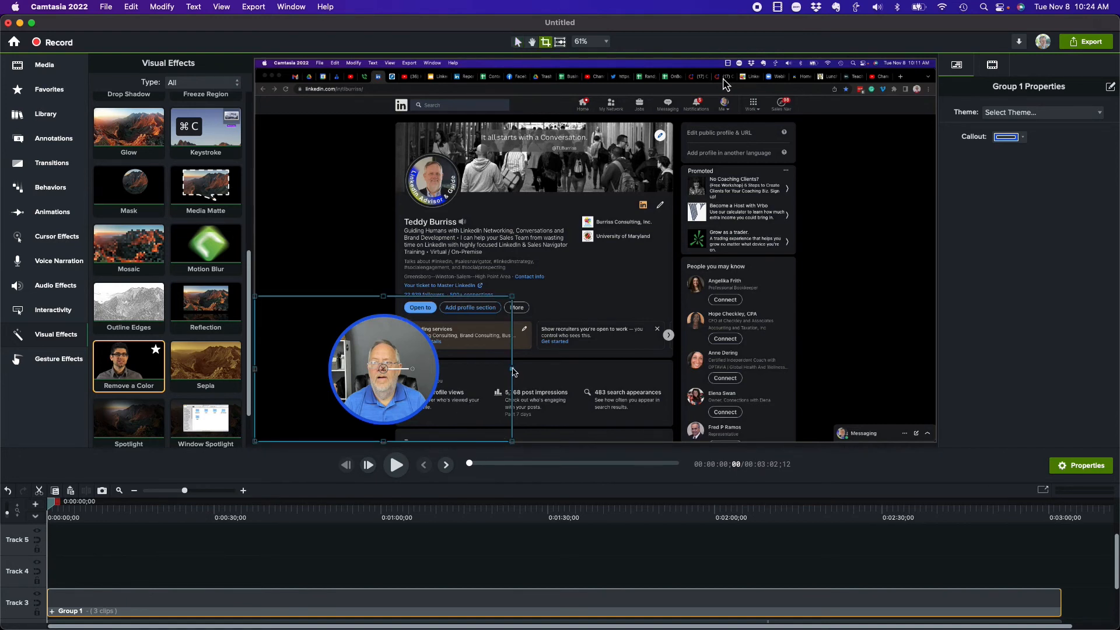
left_click_drag(513, 372, 443, 372)
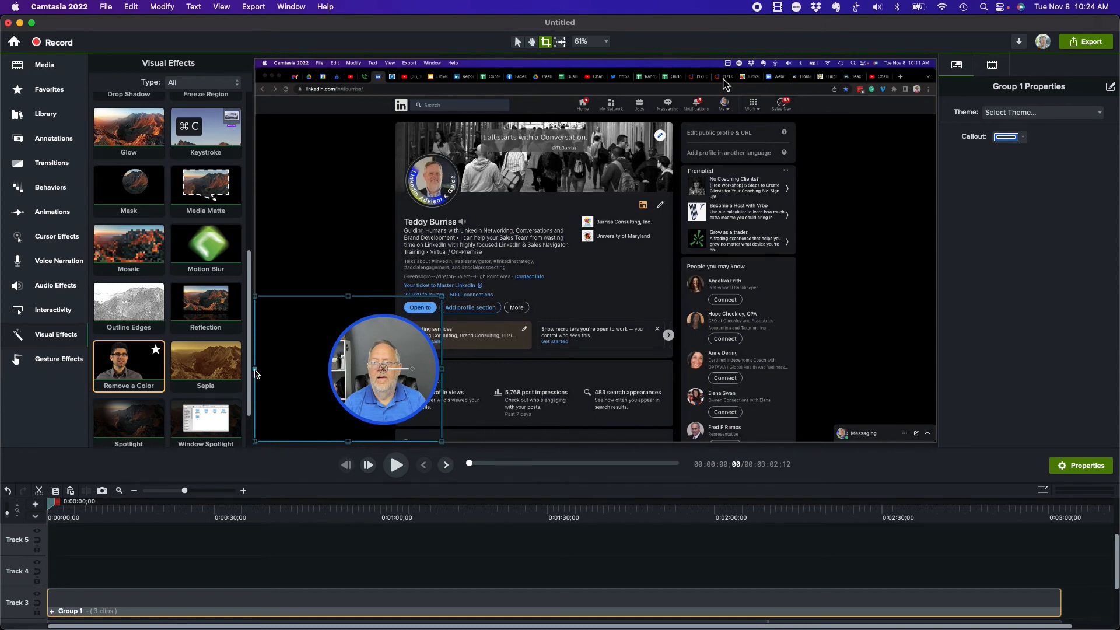
left_click_drag(256, 373, 324, 373)
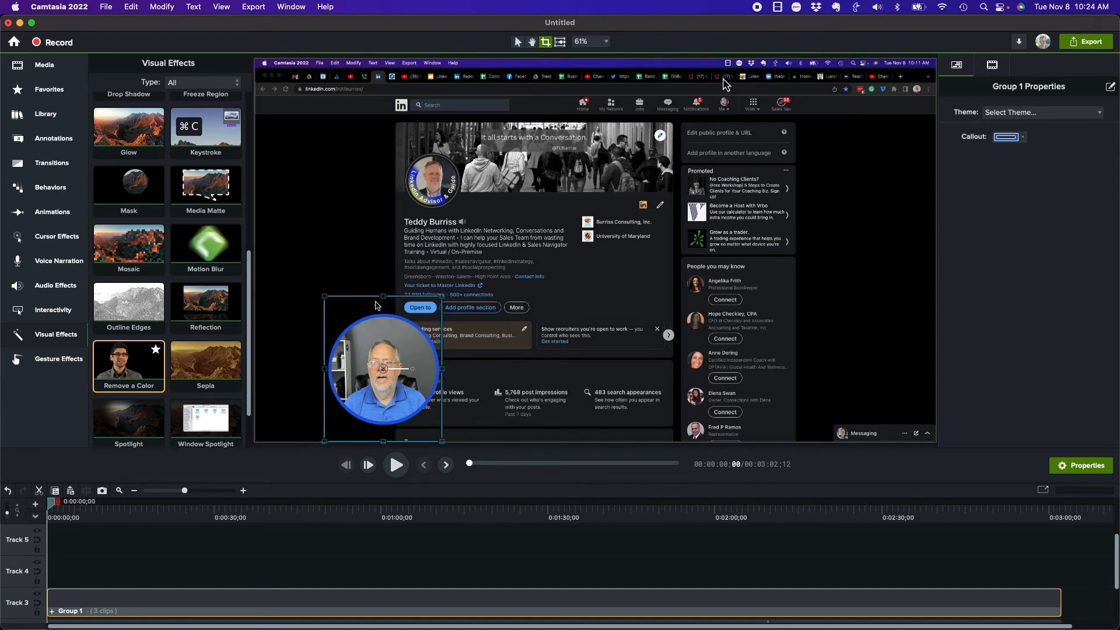
left_click_drag(383, 297, 383, 311)
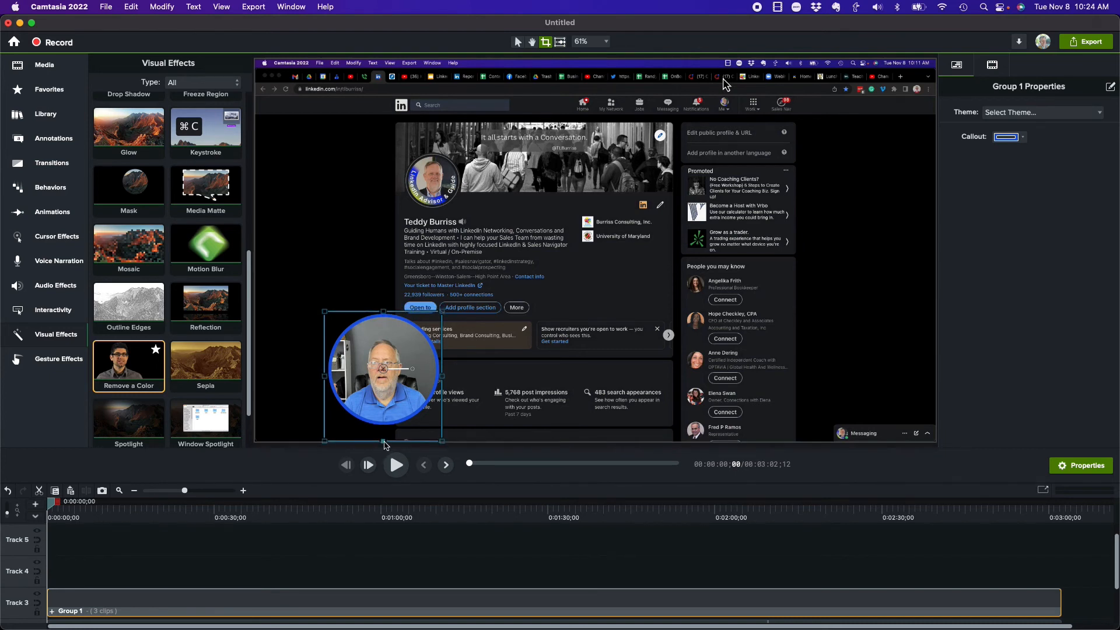
left_click_drag(384, 441, 386, 429)
left_click(358, 262)
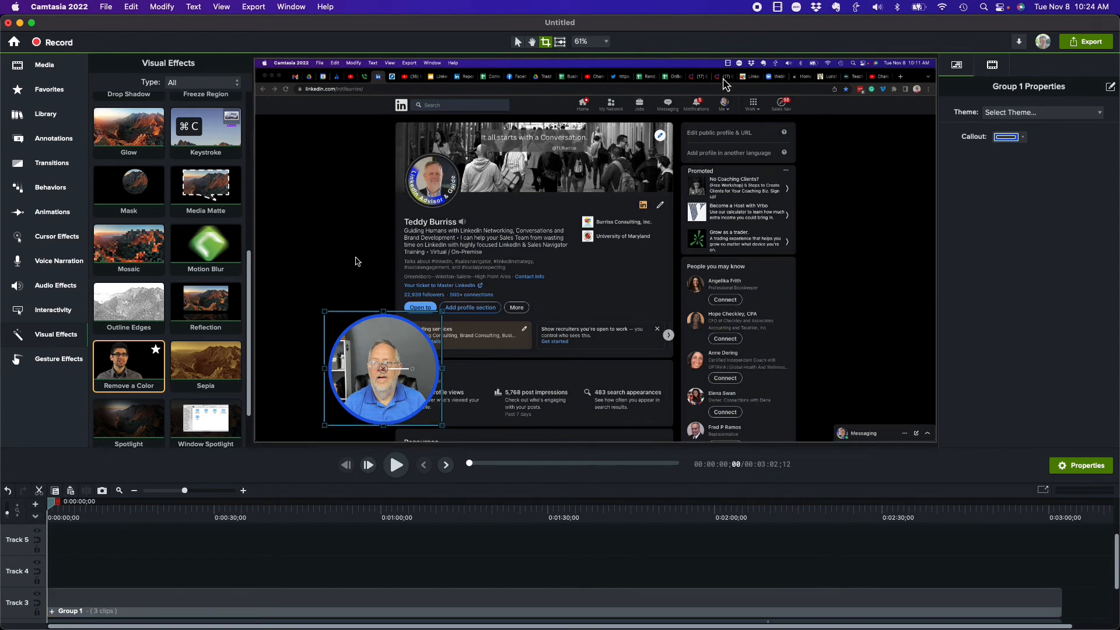
Step: Move the cropped webcam group into the lower-left corner of the canvas with the selection tool
left_click(376, 332)
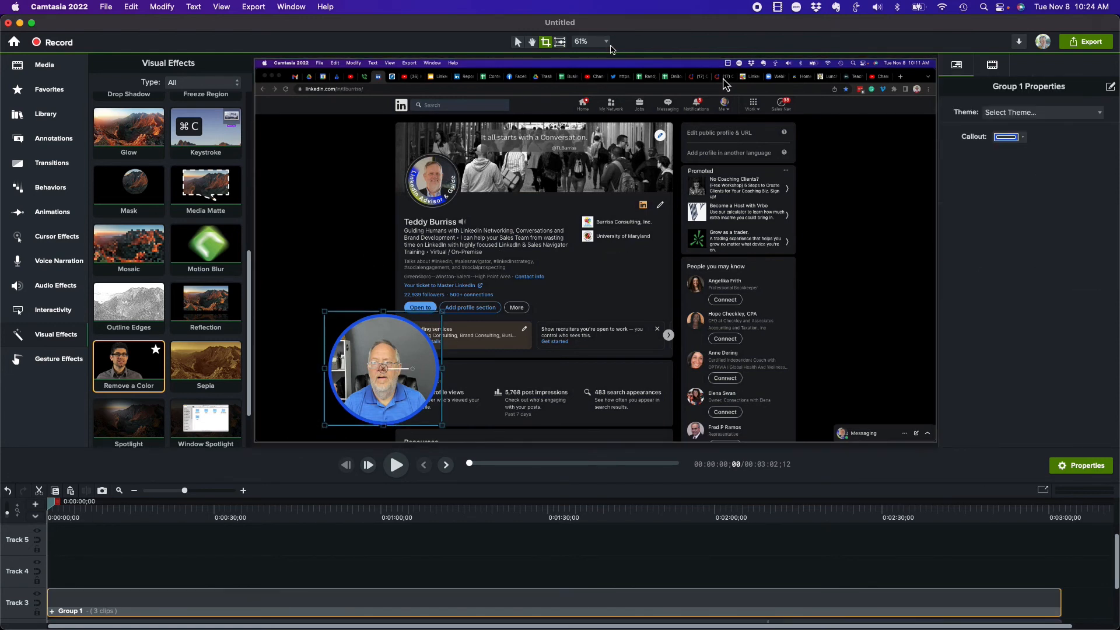
left_click(519, 42)
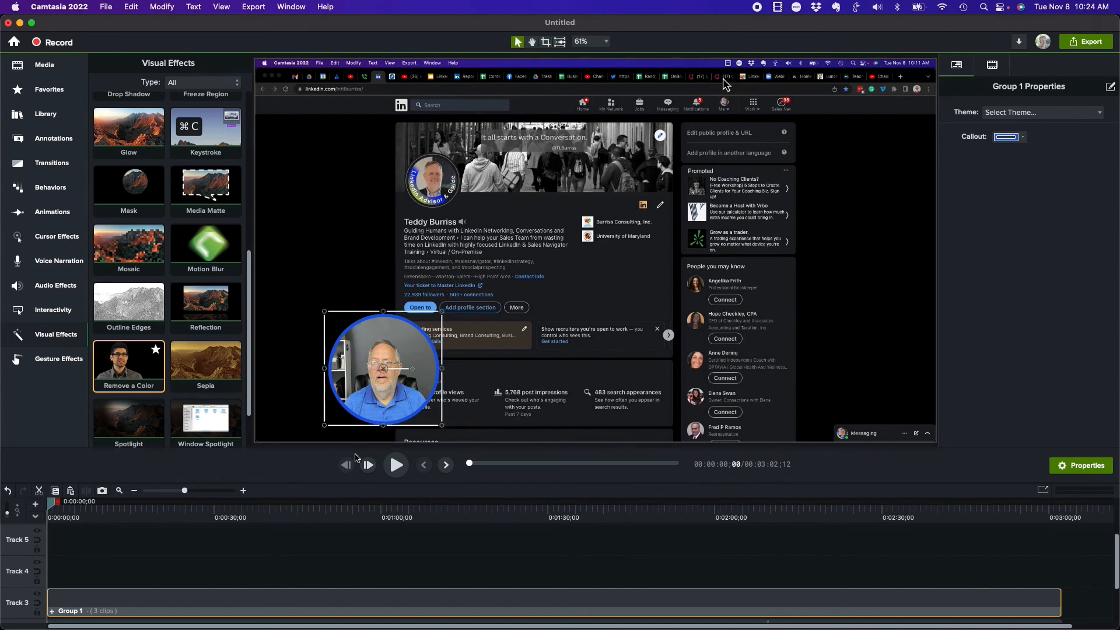
left_click_drag(390, 373, 329, 382)
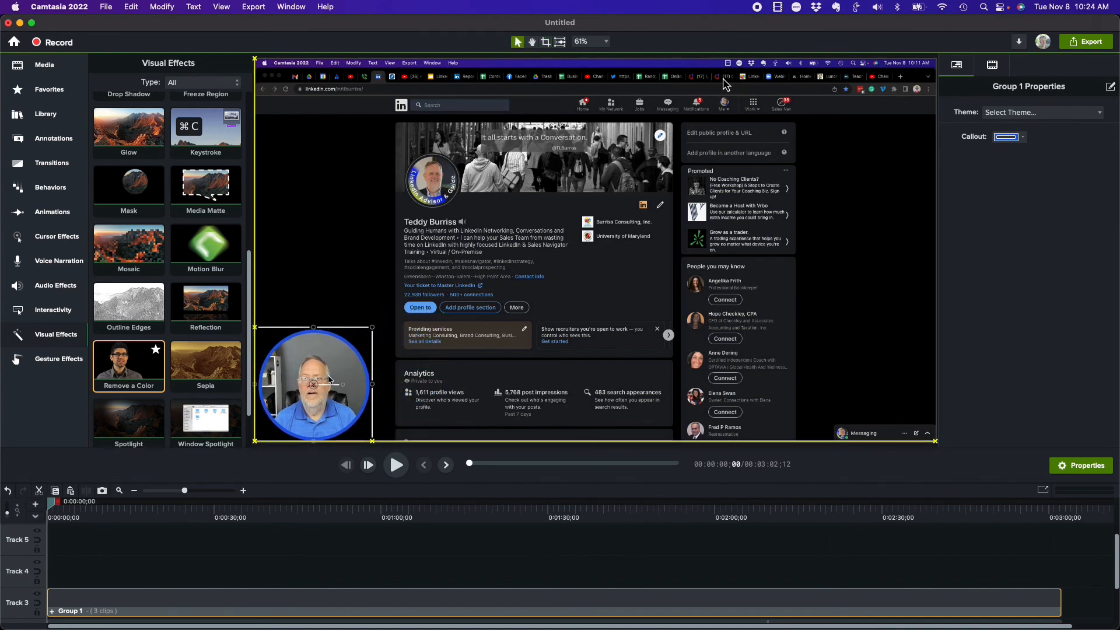
Step: Play the project from the start to preview the circular webcam overlay on the screen recording
left_click(366, 272)
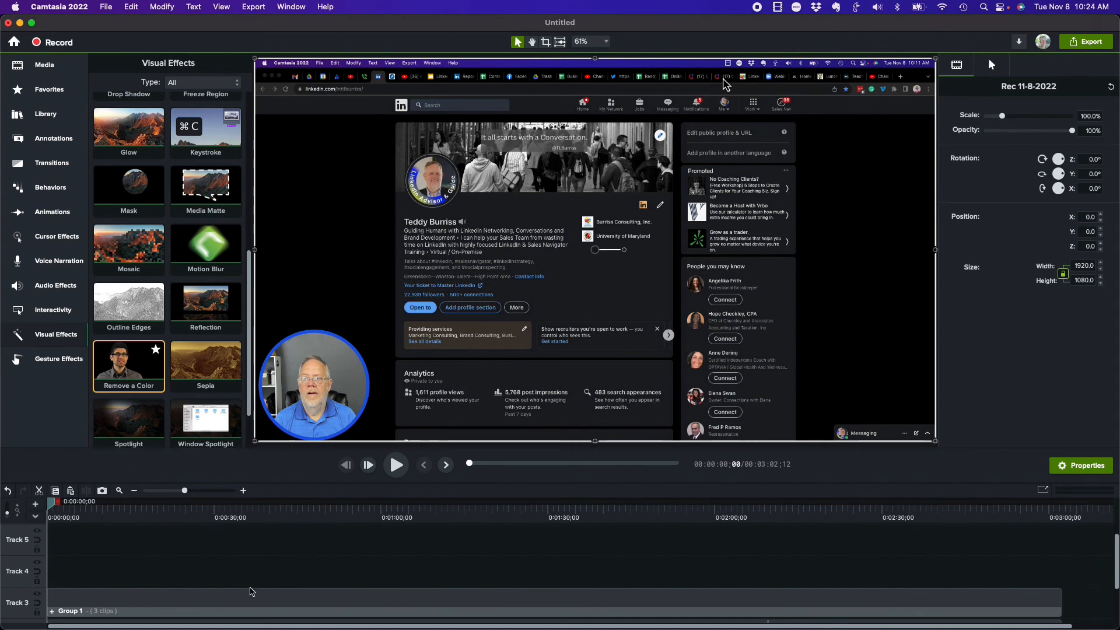
scroll(321, 559, "down", 3)
key("space")
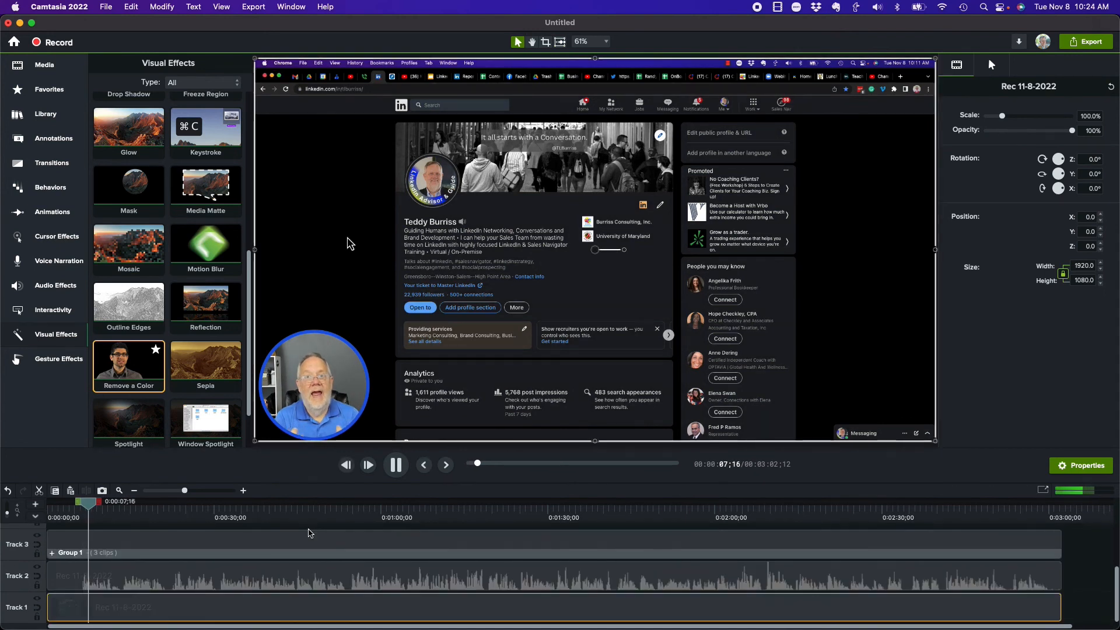